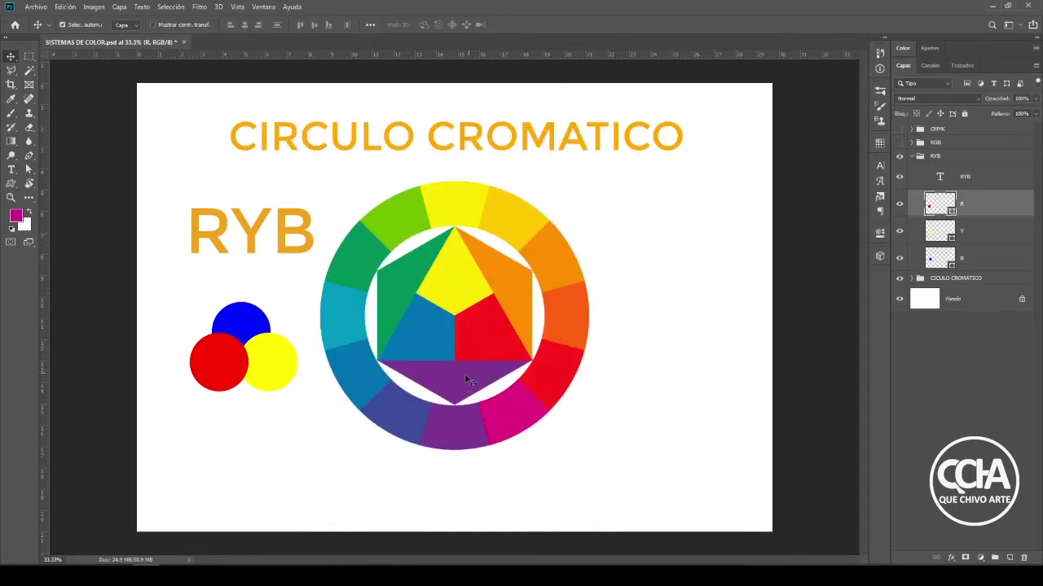
- Hide the CICULO CROMATICO group and collapse the RYB group in the layer list
{"action": "left_click", "coordinate": [900, 279]}
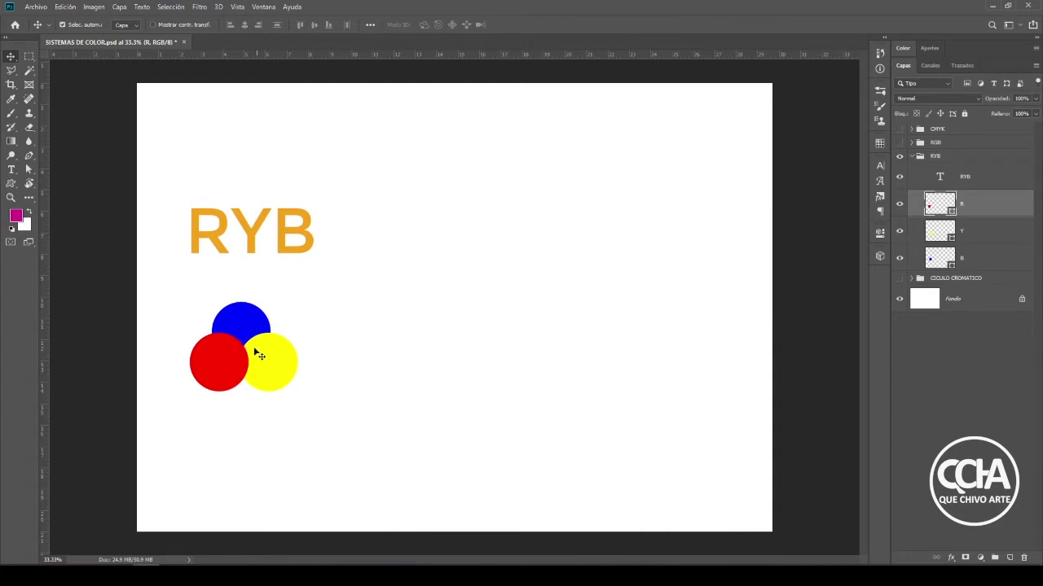
{"action": "left_click", "coordinate": [243, 327]}
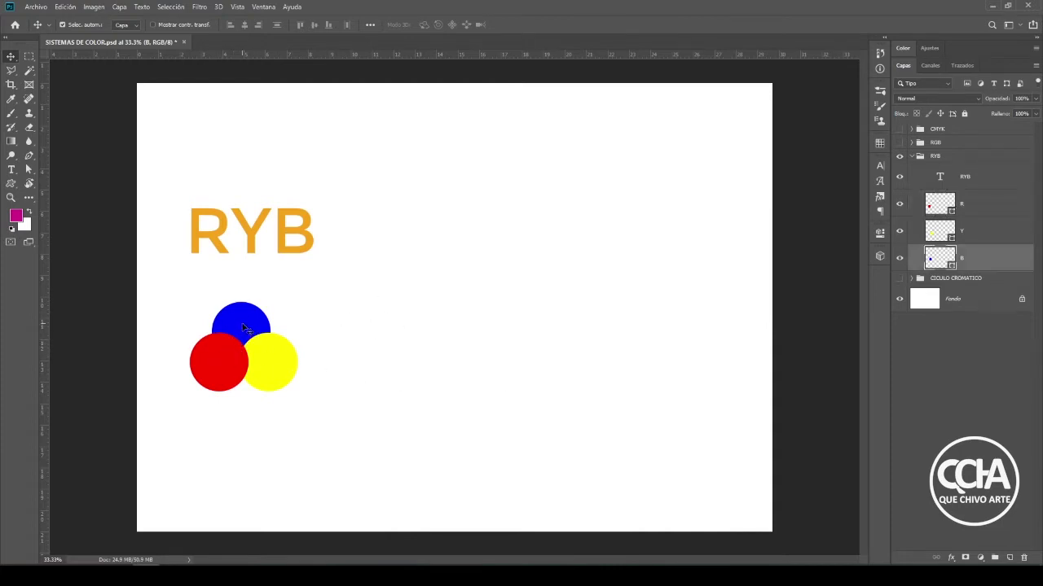
{"action": "left_click", "coordinate": [227, 352]}
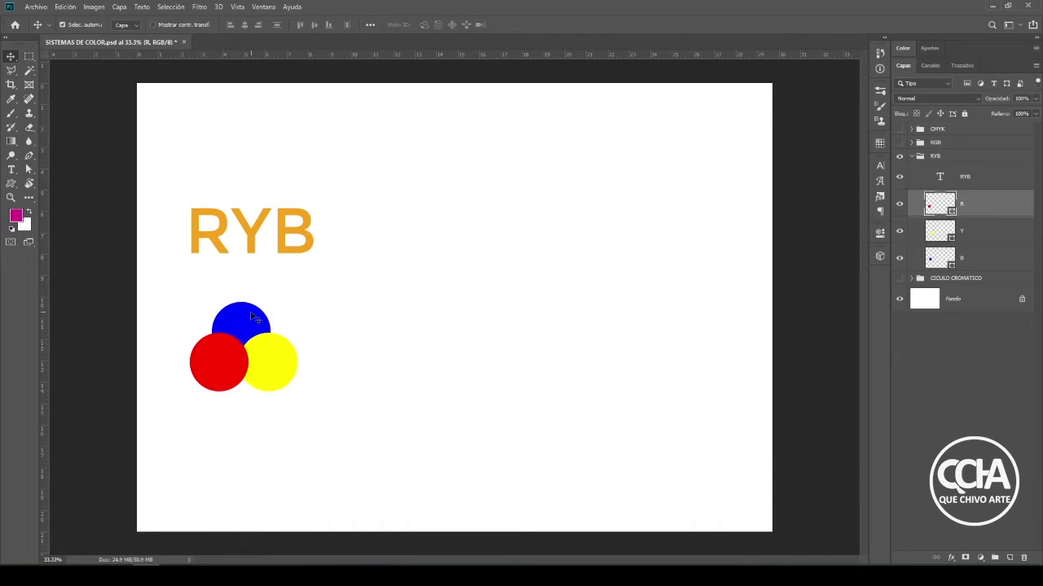
{"action": "left_click", "coordinate": [912, 157]}
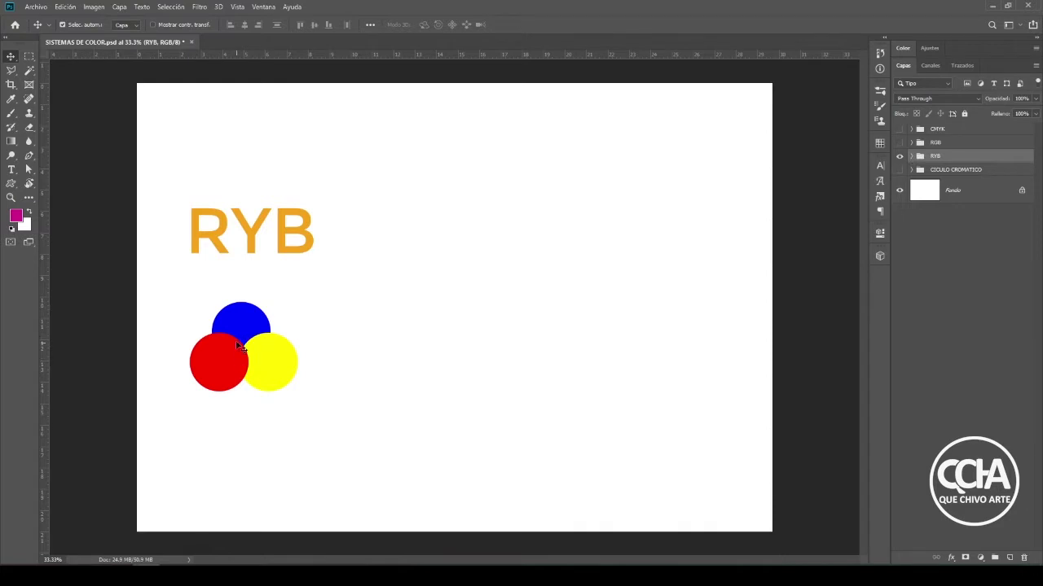
- Show the RGB group, expand it and make its black Rectángulo 1 layer visible
{"action": "left_click", "coordinate": [899, 142]}
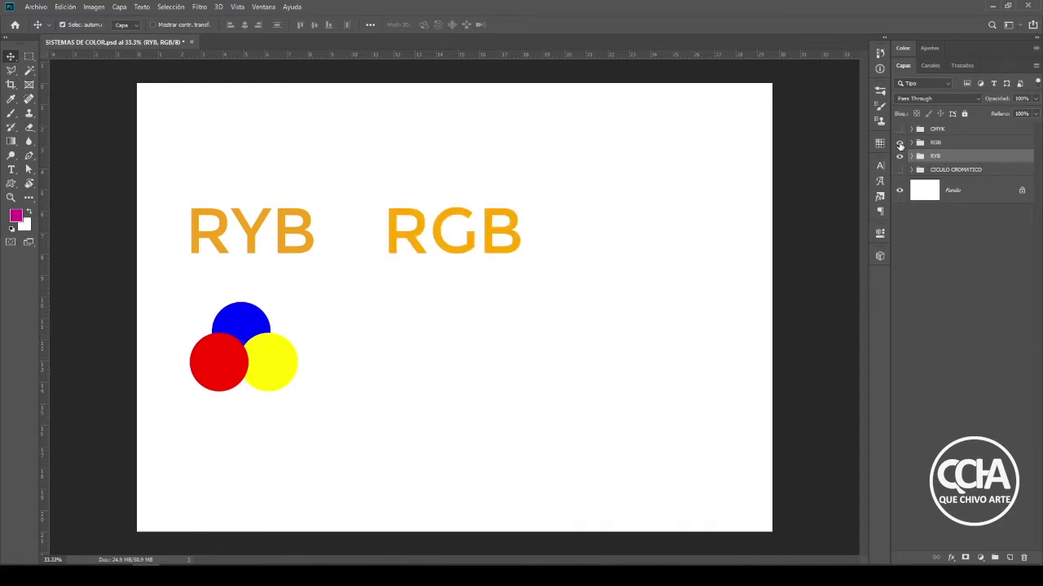
{"action": "left_click", "coordinate": [912, 143]}
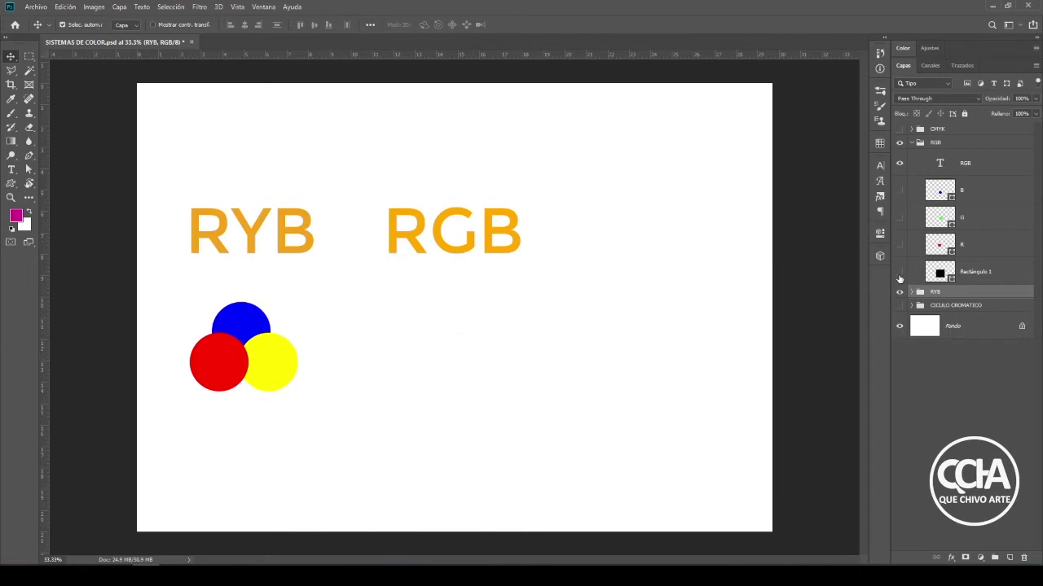
{"action": "left_click", "coordinate": [900, 273]}
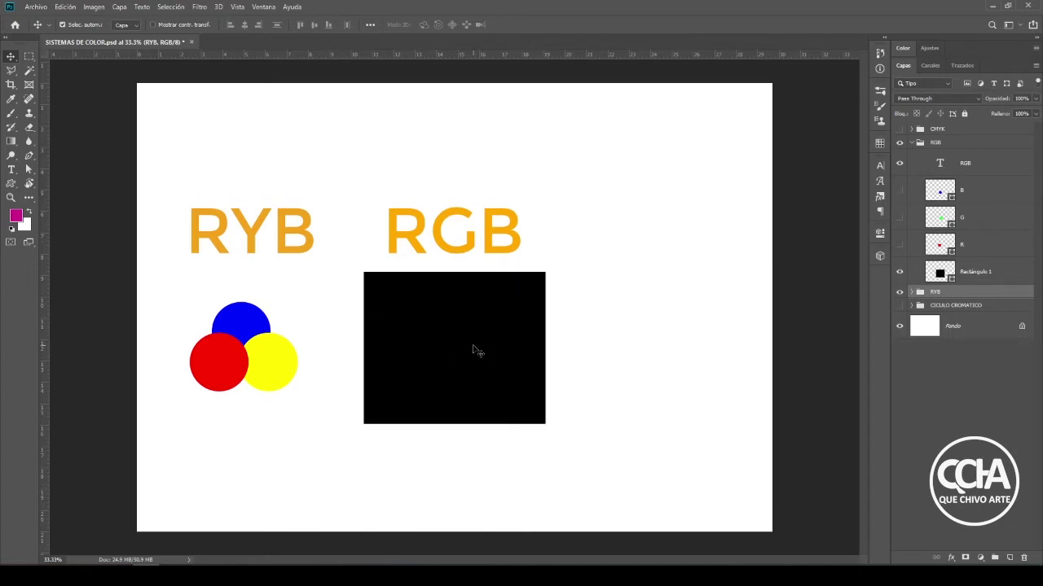
- Make the R, G and B circle layers visible over the black rectangle, keeping the R layer's blend mode at Normal
{"action": "left_click", "coordinate": [899, 245]}
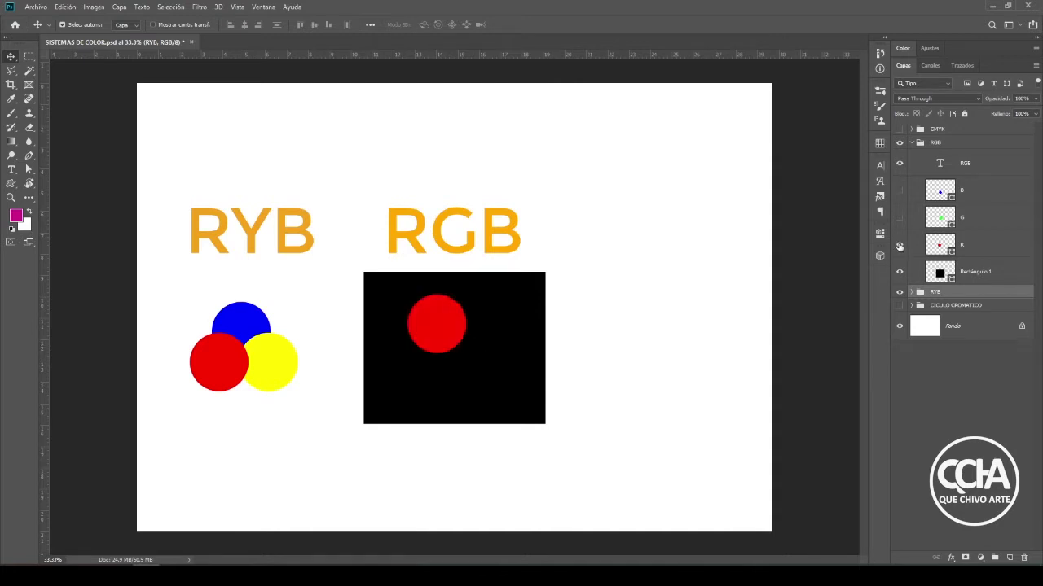
{"action": "left_click", "coordinate": [940, 245]}
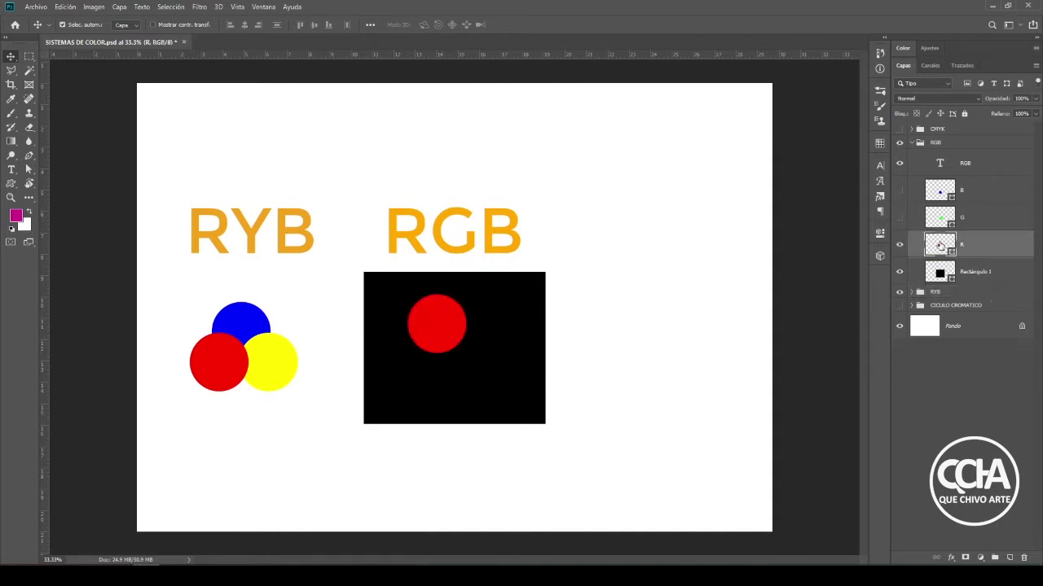
{"action": "left_click", "coordinate": [942, 96]}
{"action": "left_click", "coordinate": [942, 96]}
{"action": "left_click", "coordinate": [900, 218]}
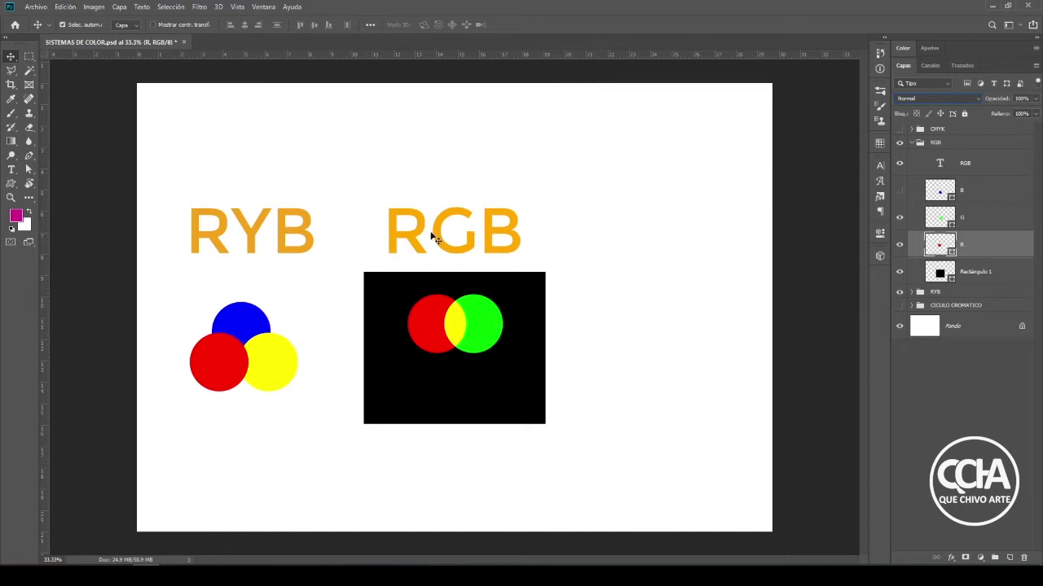
{"action": "left_click", "coordinate": [900, 192]}
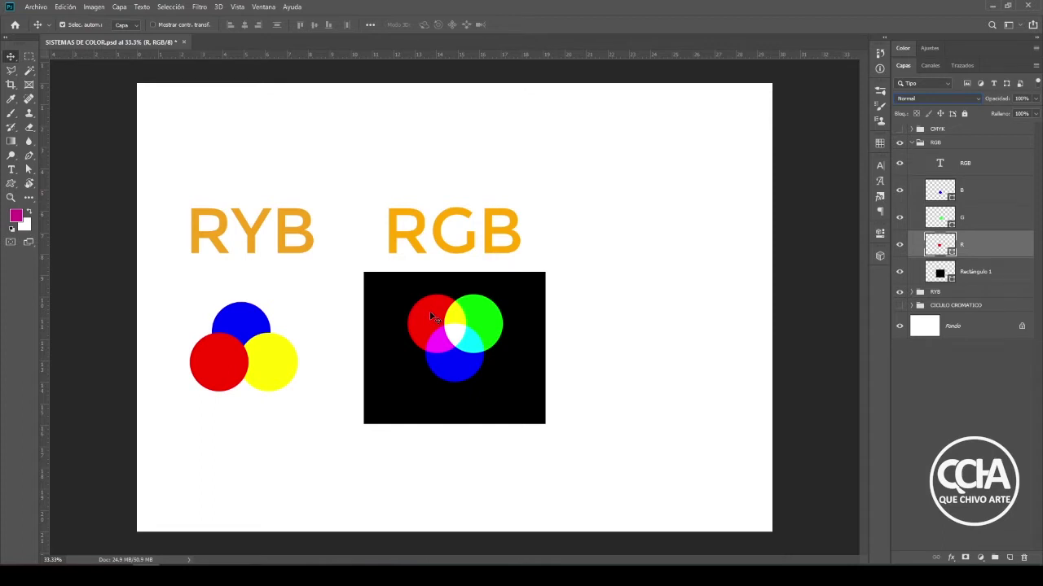
- Move the black rectangle away from the RGB circles onto the blank canvas, and return it behind them
{"action": "left_click", "coordinate": [535, 291]}
{"action": "left_click_drag", "start_coordinate": [528, 359], "coordinate": [727, 350]}
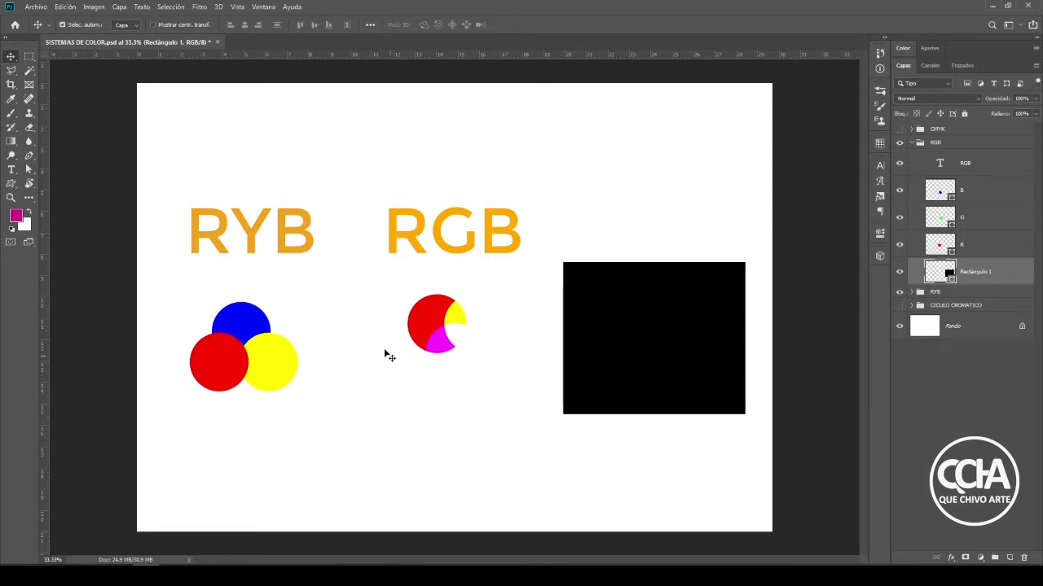
{"action": "left_click_drag", "start_coordinate": [721, 342], "coordinate": [520, 343]}
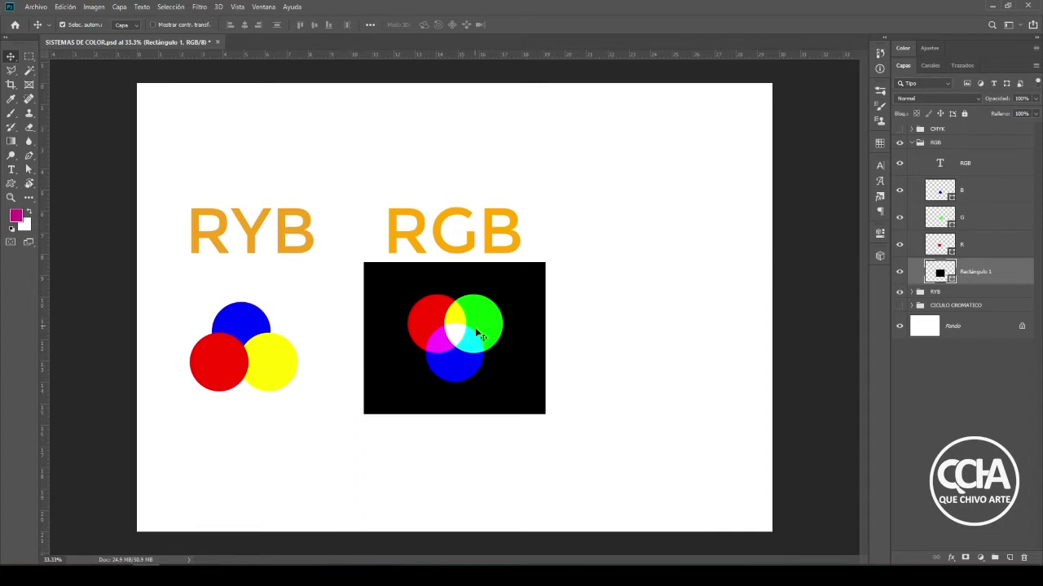
- Collapse the RGB group, and show and expand the CMYK group
{"action": "left_click", "coordinate": [911, 143]}
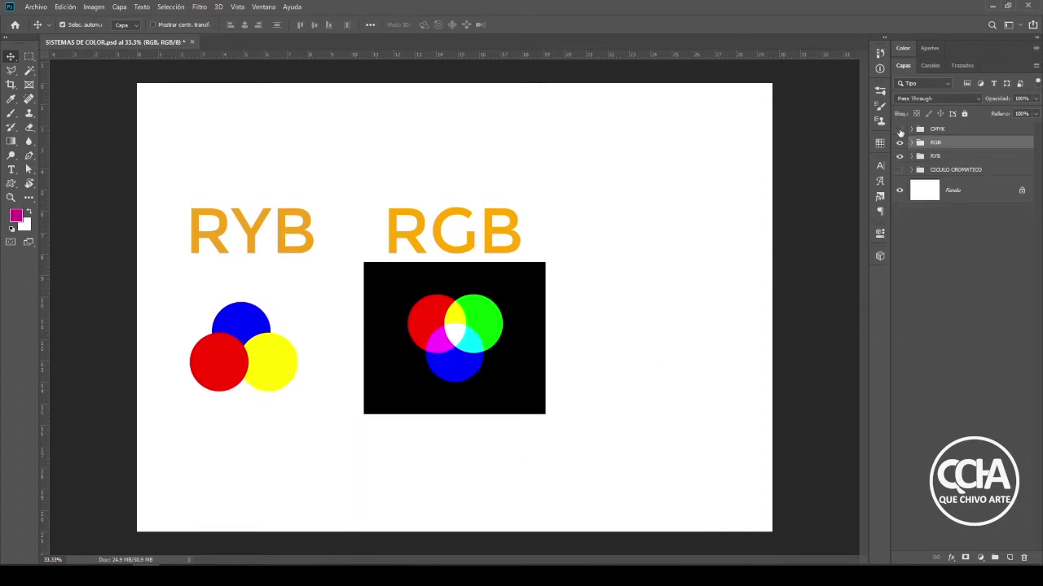
{"action": "left_click", "coordinate": [899, 129]}
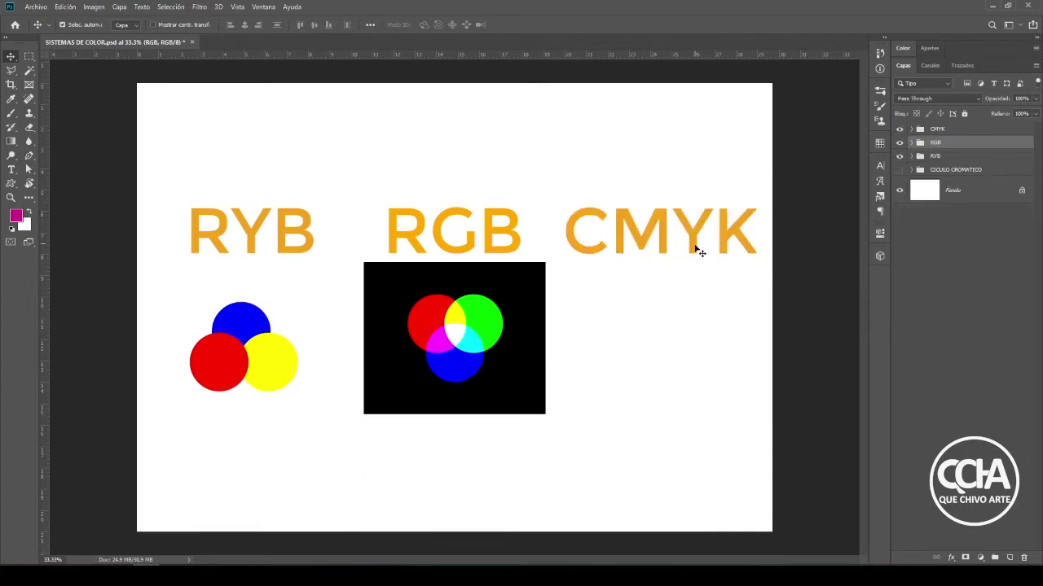
{"action": "left_click", "coordinate": [911, 129]}
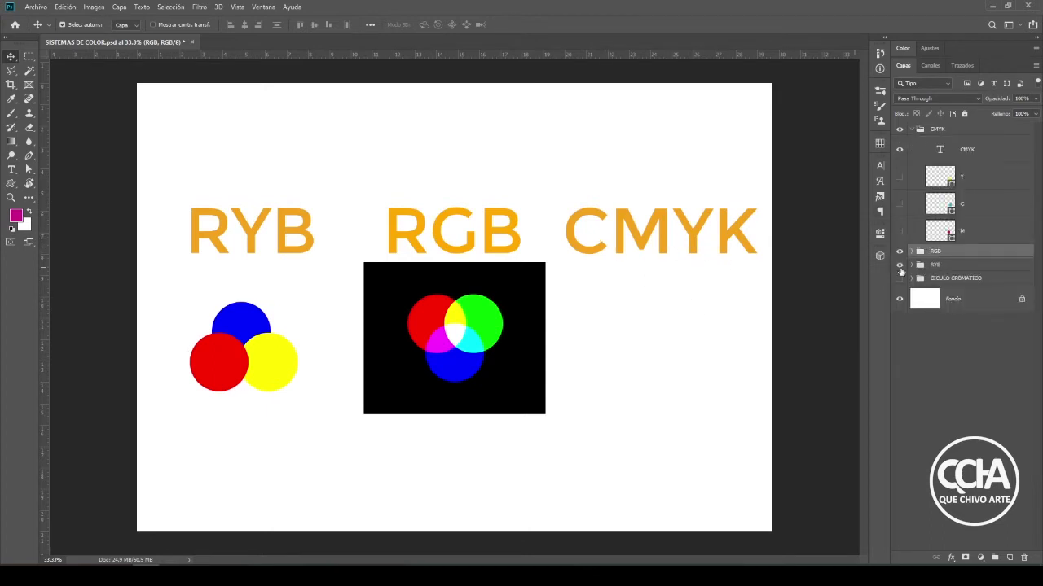
- Make the M, C and Y circle layers visible and collapse the CMYK group
{"action": "left_click", "coordinate": [899, 232]}
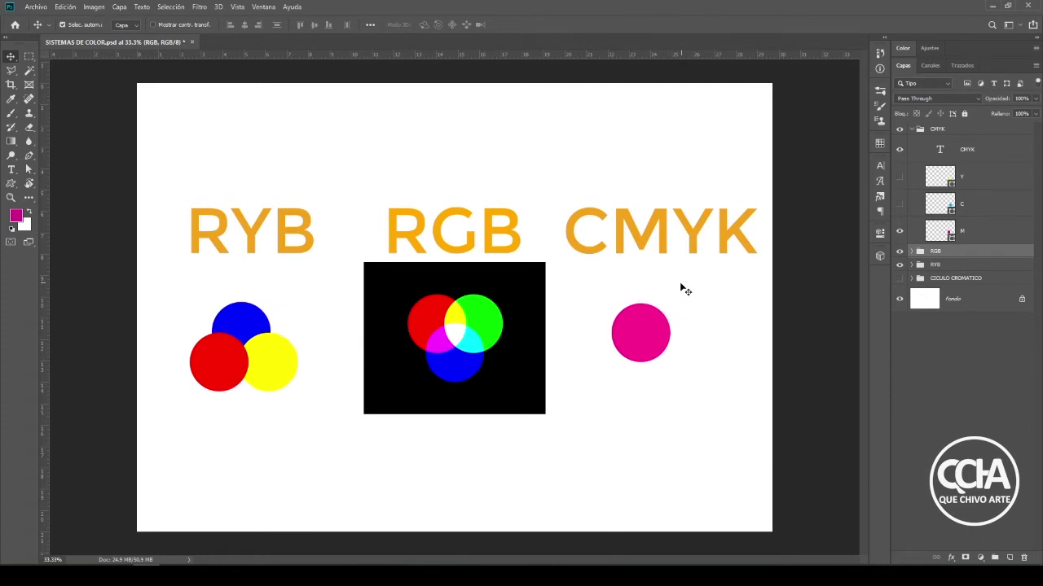
{"action": "left_click", "coordinate": [899, 203]}
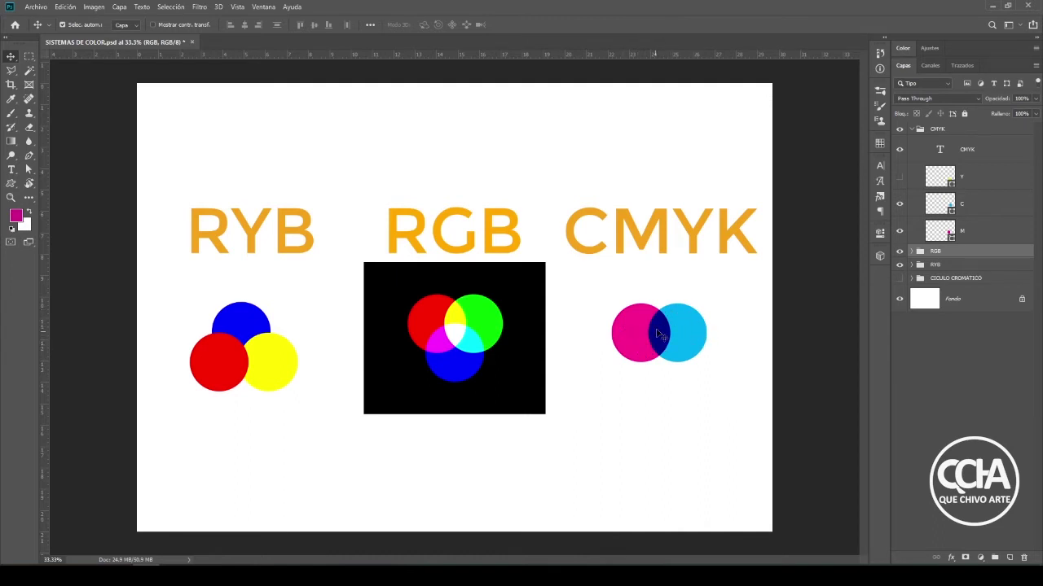
{"action": "left_click", "coordinate": [899, 177]}
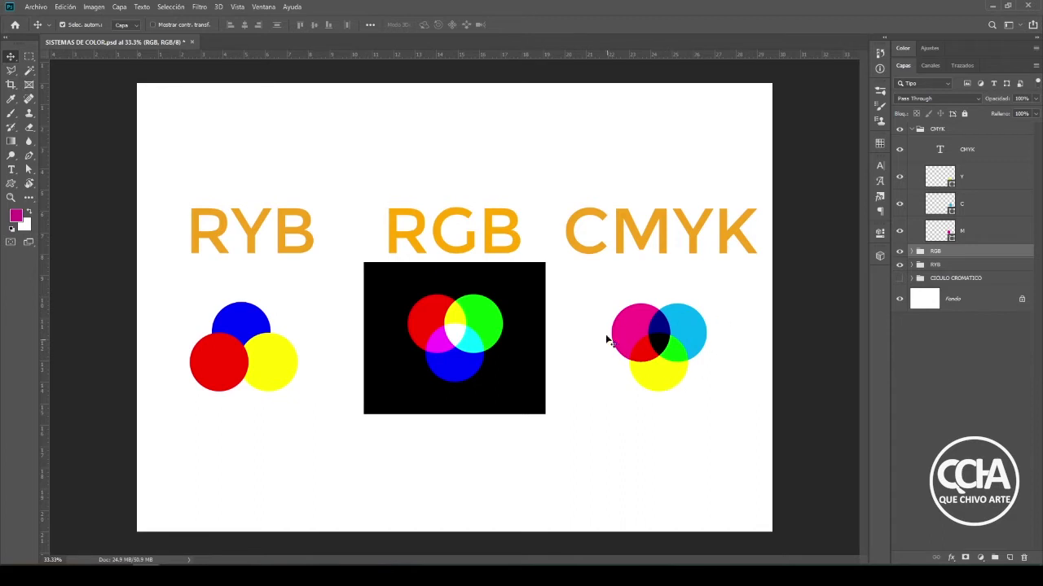
{"action": "left_click", "coordinate": [910, 130]}
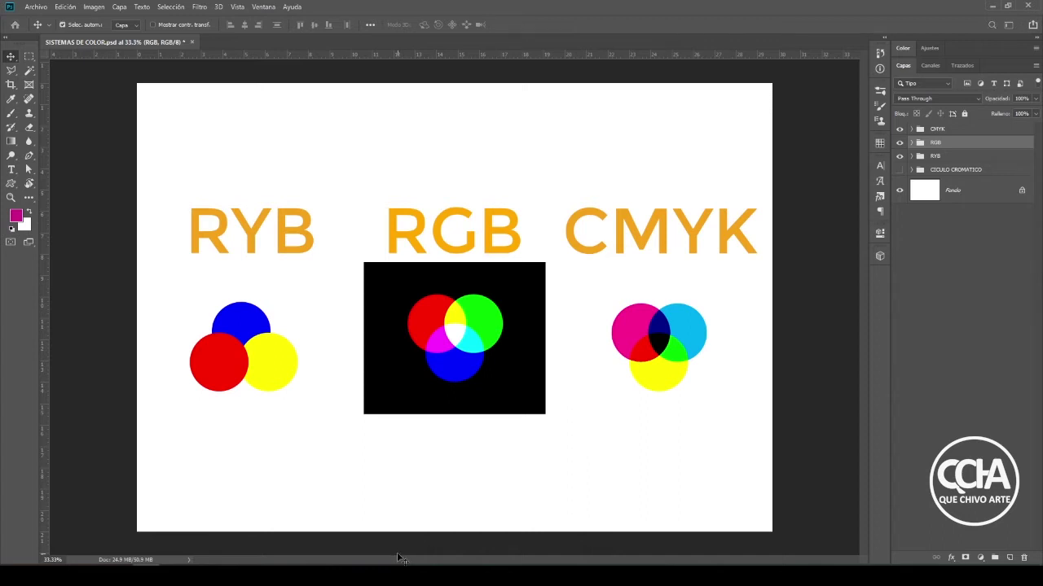
- Start a new 4 x 6 inch document and set its color mode to Color RGB
{"action": "key", "text": "ctrl+n"}
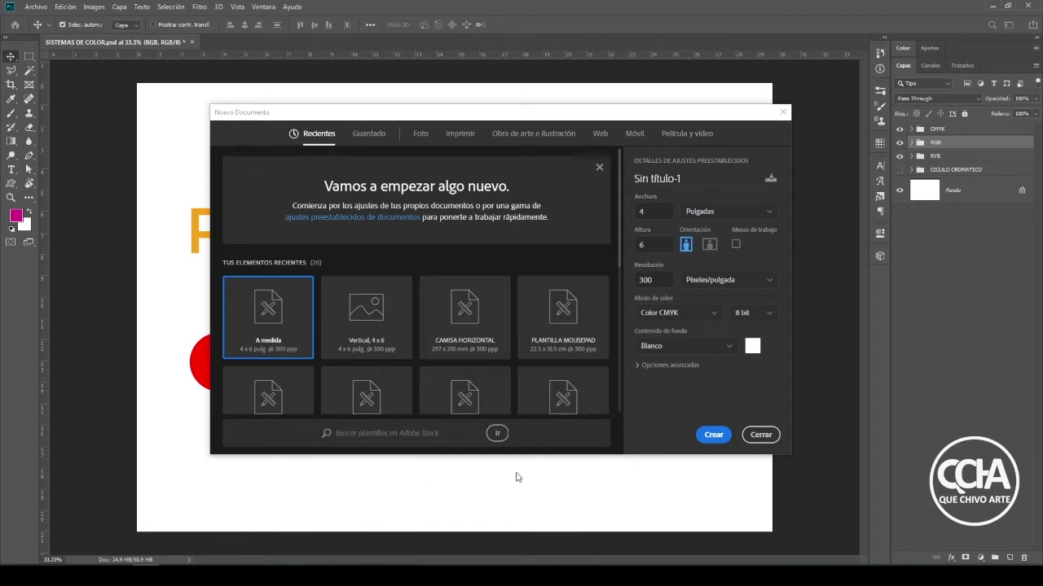
{"action": "left_click", "coordinate": [712, 316]}
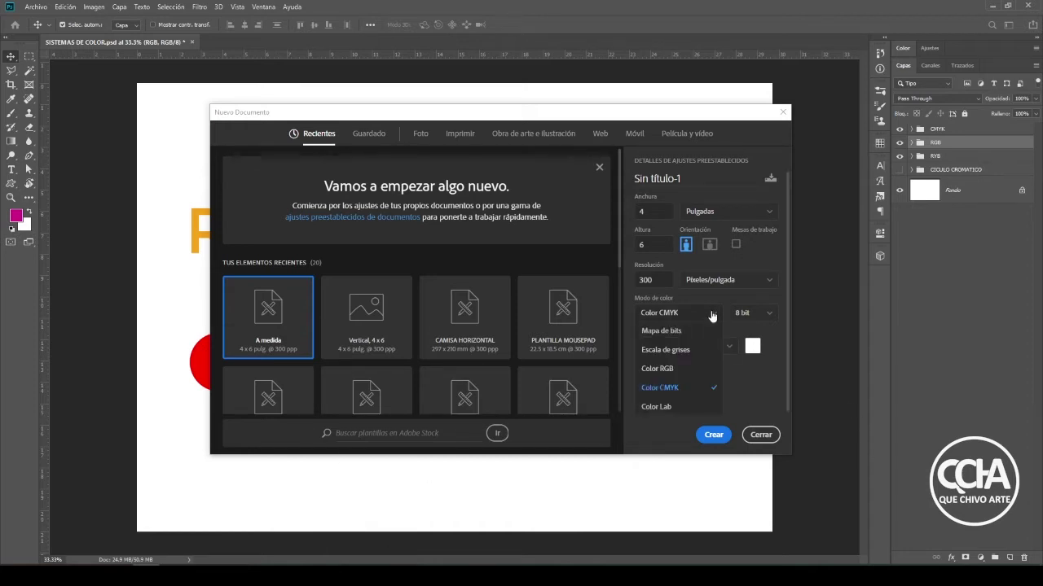
{"action": "left_click", "coordinate": [672, 370]}
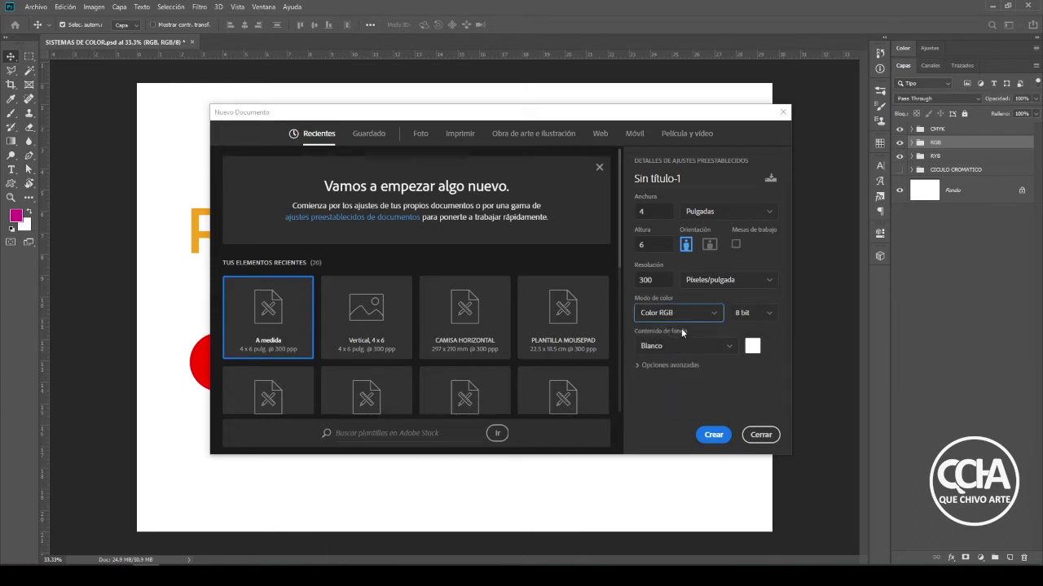
{"action": "left_click", "coordinate": [692, 318]}
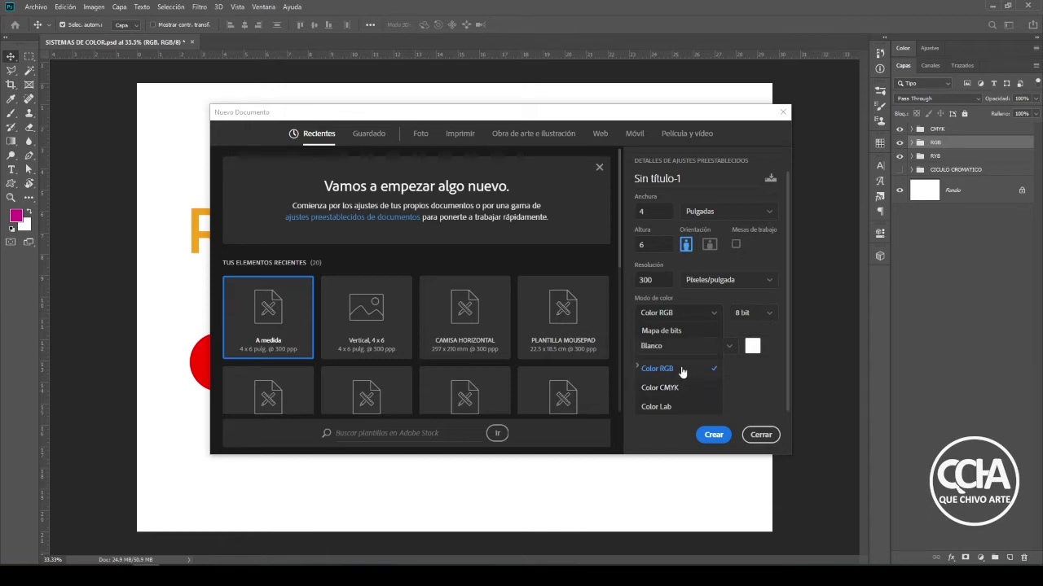
{"action": "left_click", "coordinate": [681, 368]}
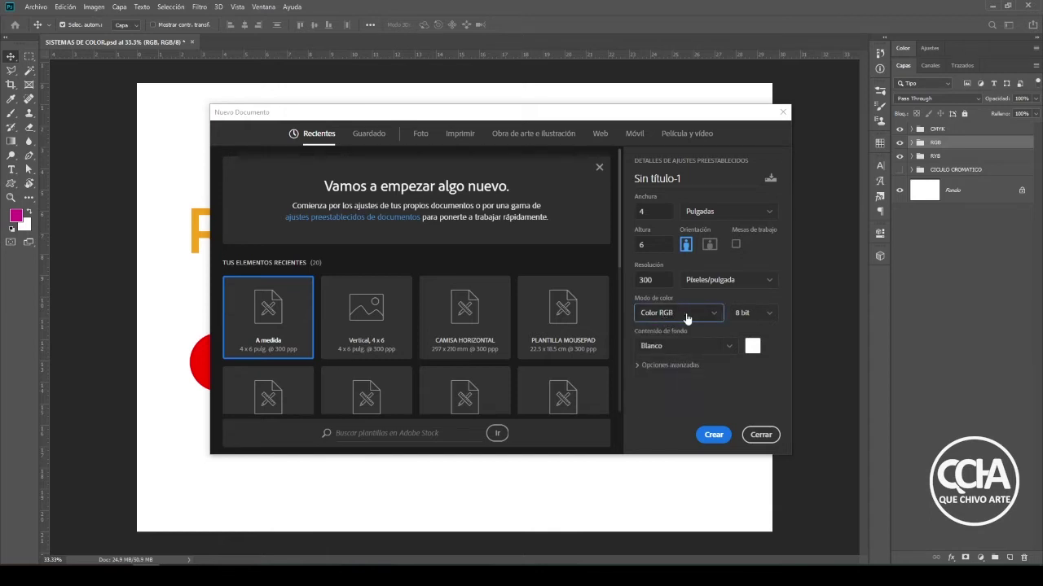
- Set the new document's resolution to 72 pixels per inch and create it
{"action": "double_click", "coordinate": [661, 280]}
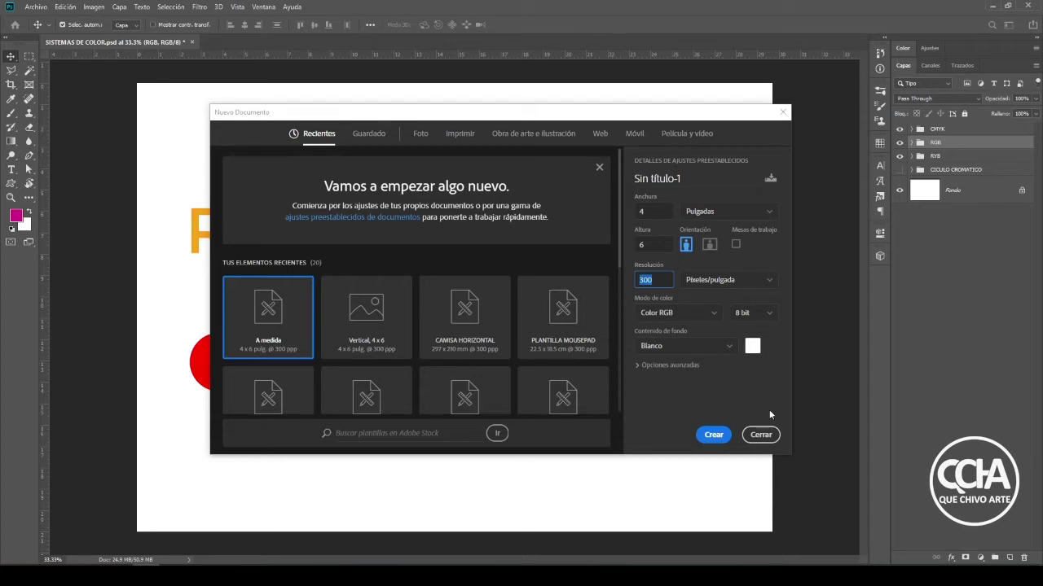
{"action": "left_click", "coordinate": [690, 313]}
{"action": "left_click", "coordinate": [690, 313]}
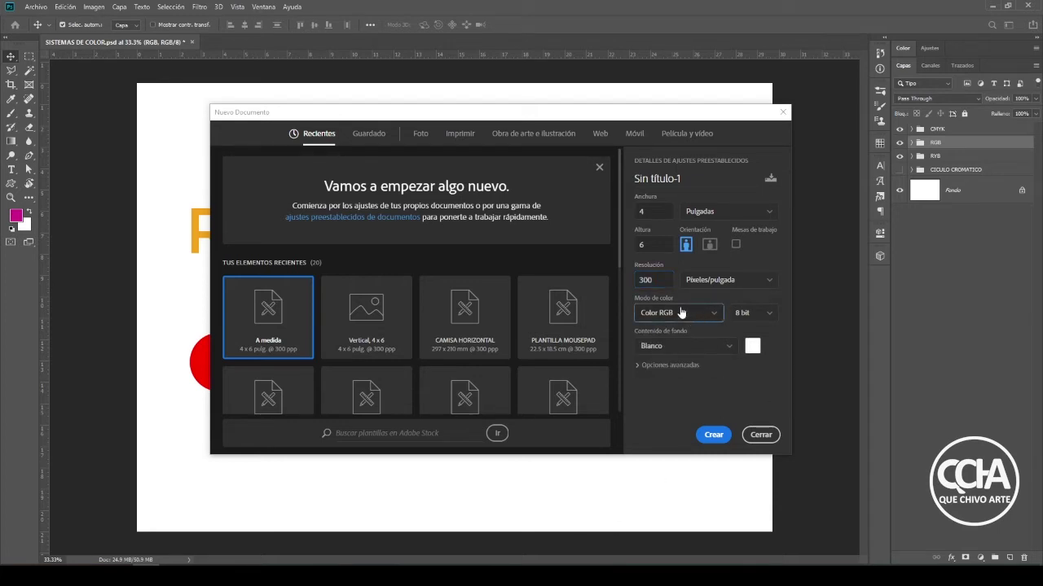
{"action": "type", "text": "72"}
{"action": "key", "text": "BackSpace"}
{"action": "key", "text": "BackSpace"}
{"action": "type", "text": "96"}
{"action": "key", "text": "BackSpace"}
{"action": "key", "text": "BackSpace"}
{"action": "type", "text": "72"}
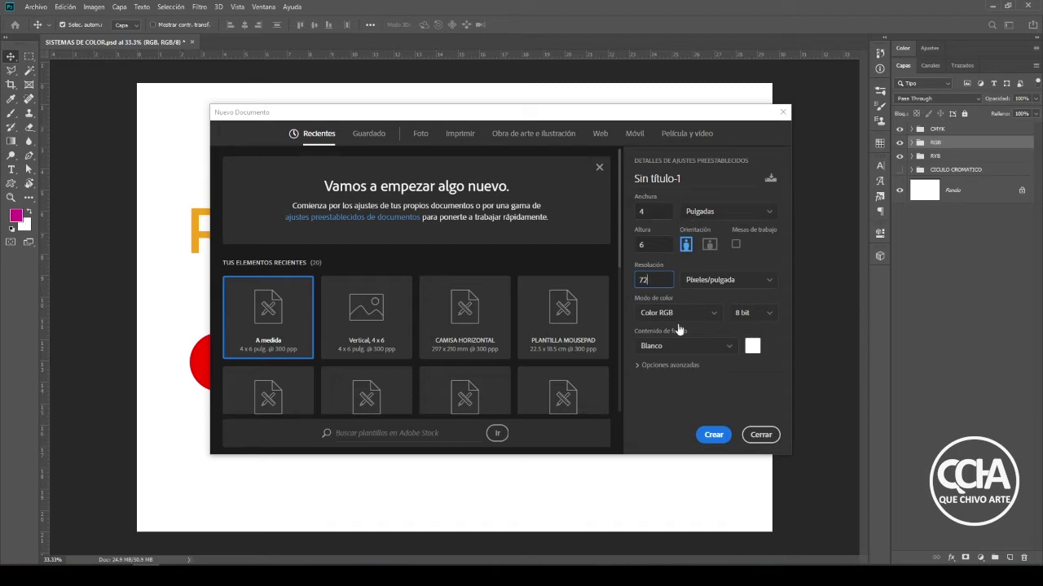
{"action": "left_click", "coordinate": [714, 435]}
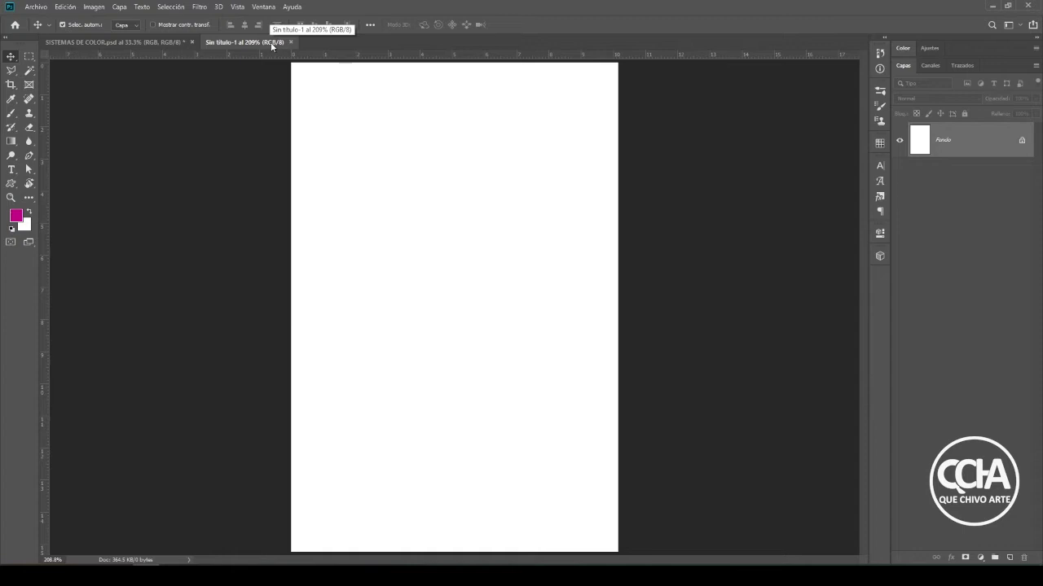
- Start another new 4 x 6 inch document and set its color mode to Color CMYK
{"action": "key", "text": "ctrl+n"}
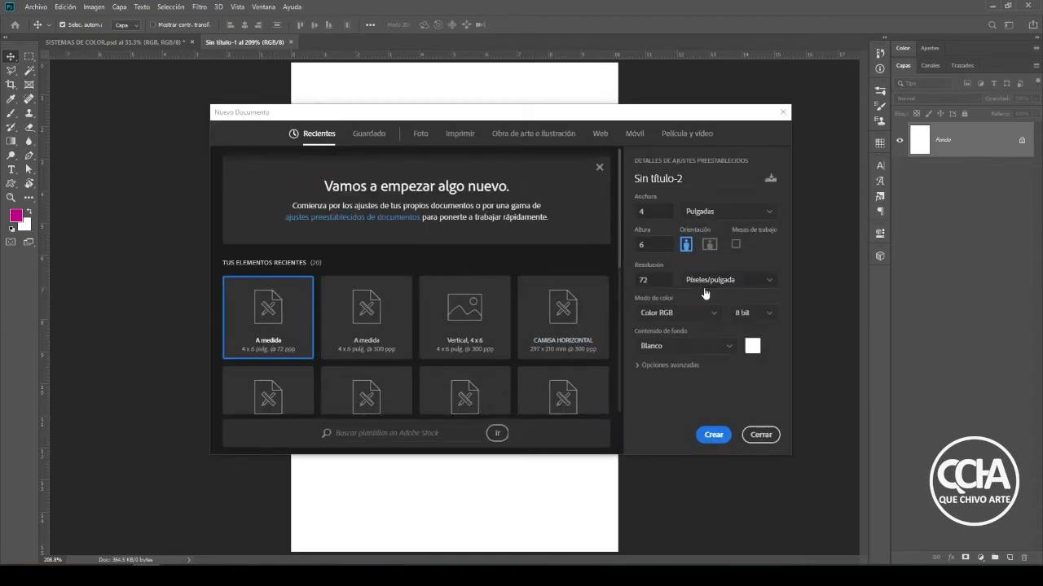
{"action": "left_click", "coordinate": [713, 315]}
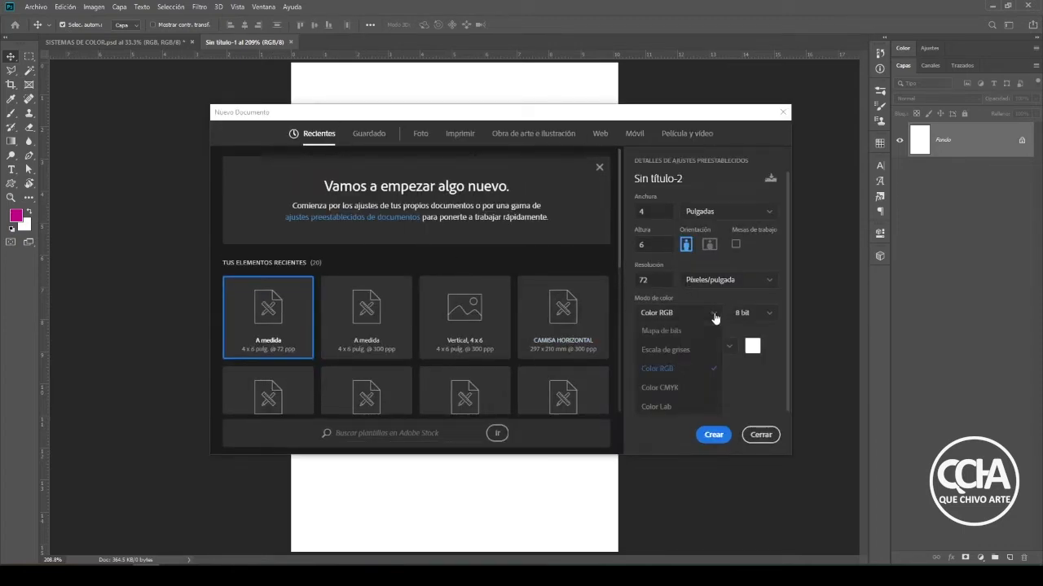
{"action": "left_click", "coordinate": [663, 389]}
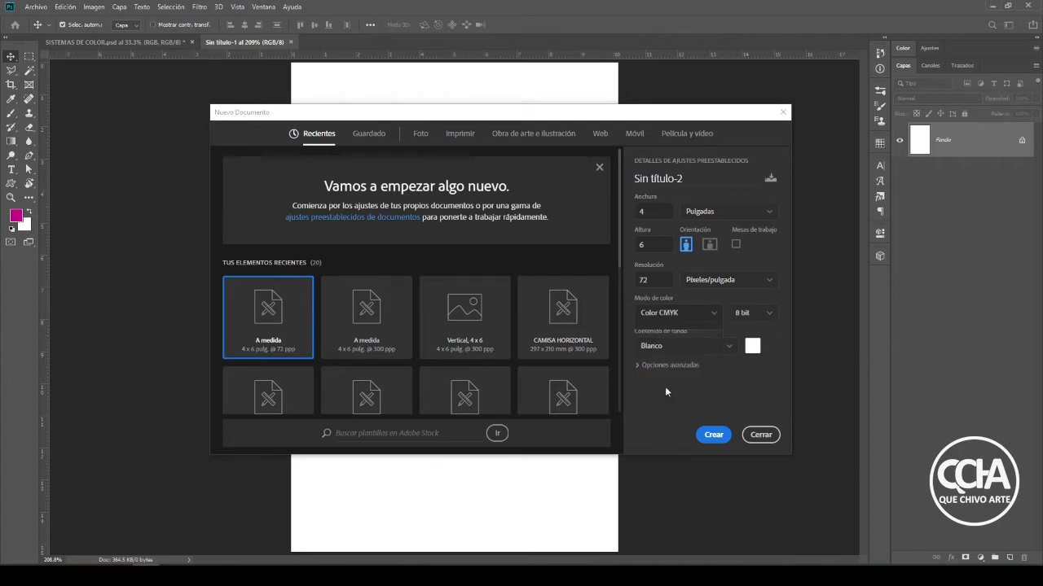
- Set the CMYK document's resolution to 300 pixels per inch and create it
{"action": "double_click", "coordinate": [662, 279]}
{"action": "type", "text": "300"}
{"action": "double_click", "coordinate": [661, 279]}
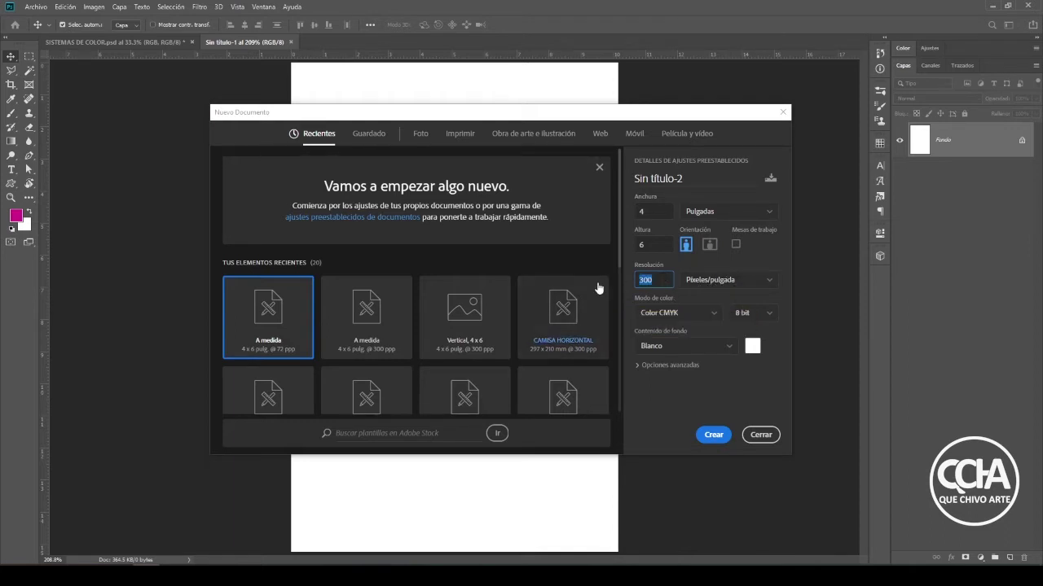
{"action": "left_click", "coordinate": [662, 279]}
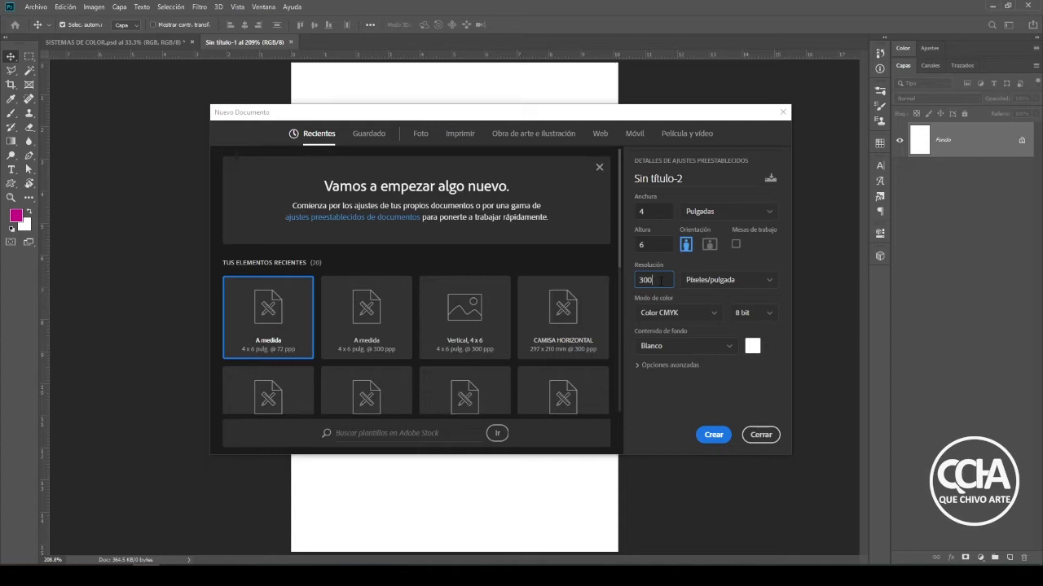
{"action": "left_click_drag", "start_coordinate": [661, 280], "coordinate": [589, 288]}
{"action": "left_click", "coordinate": [717, 435]}
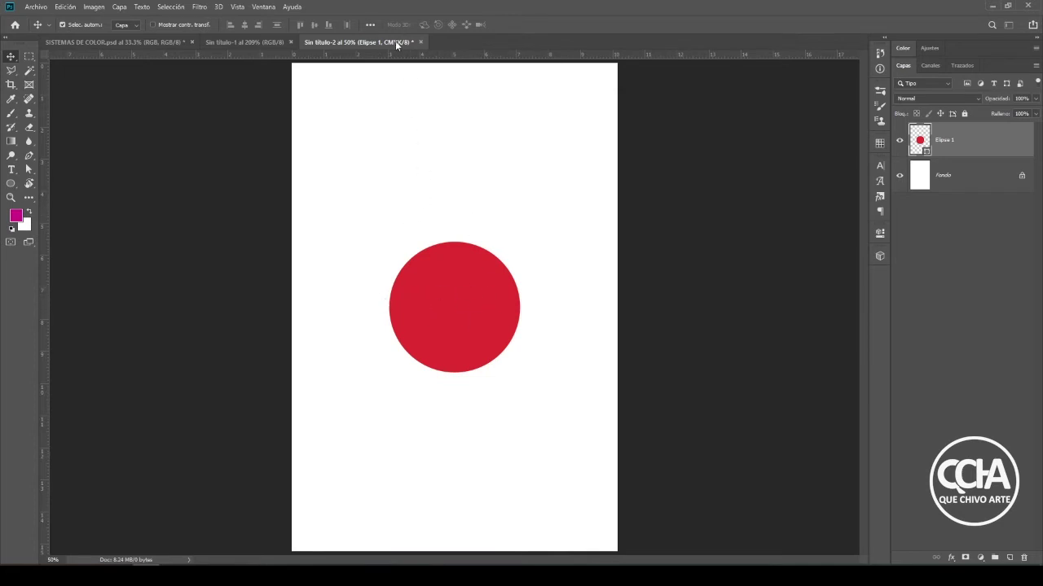
- Give the circle in the RGB document Sin título-1 a red fill and no stroke, and deselect it
{"action": "left_click", "coordinate": [269, 44]}
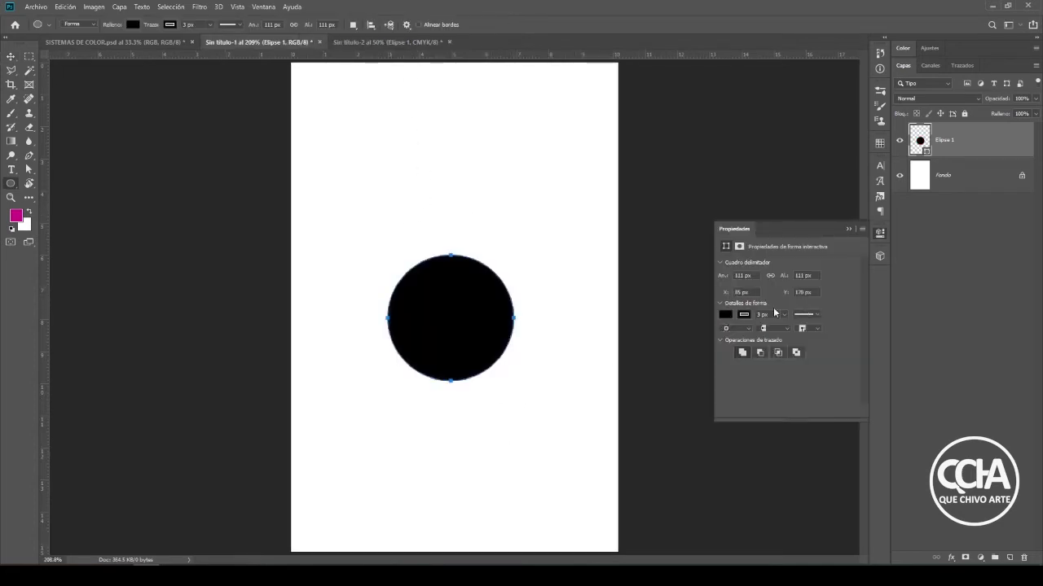
{"action": "left_click", "coordinate": [730, 315]}
{"action": "left_click", "coordinate": [728, 383]}
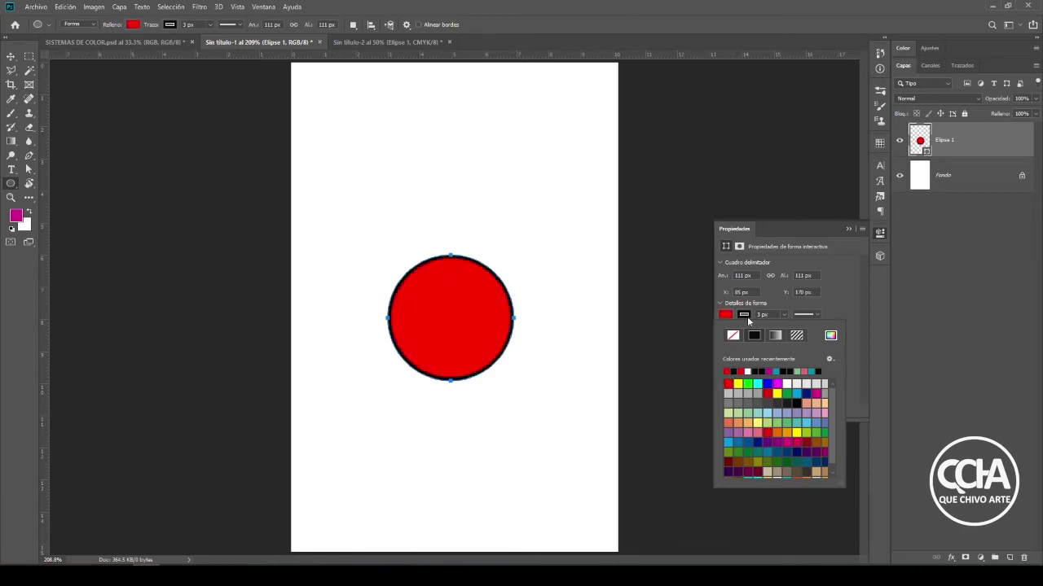
{"action": "left_click", "coordinate": [732, 335]}
{"action": "key", "text": "v"}
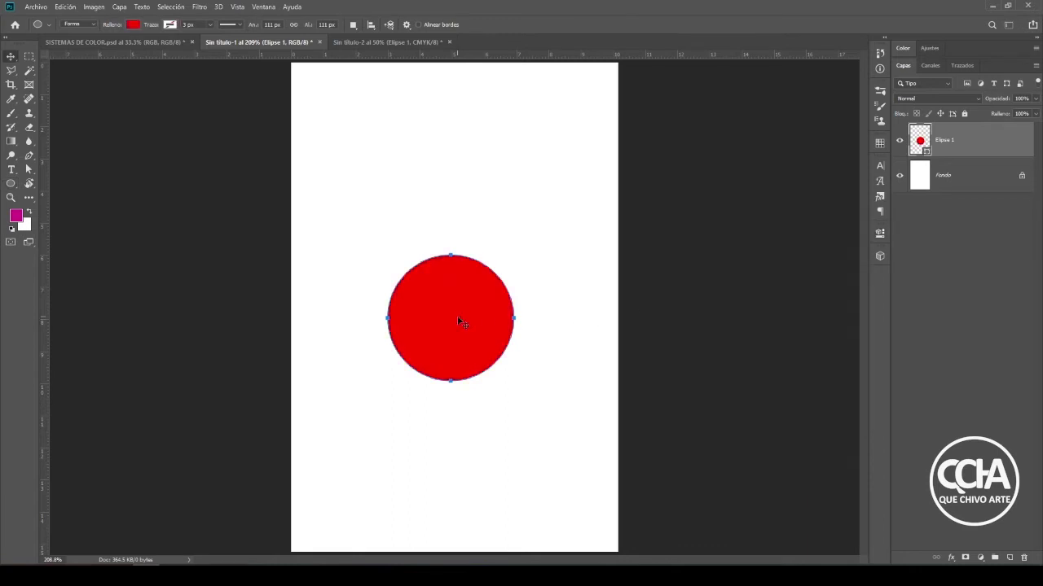
{"action": "left_click", "coordinate": [295, 80]}
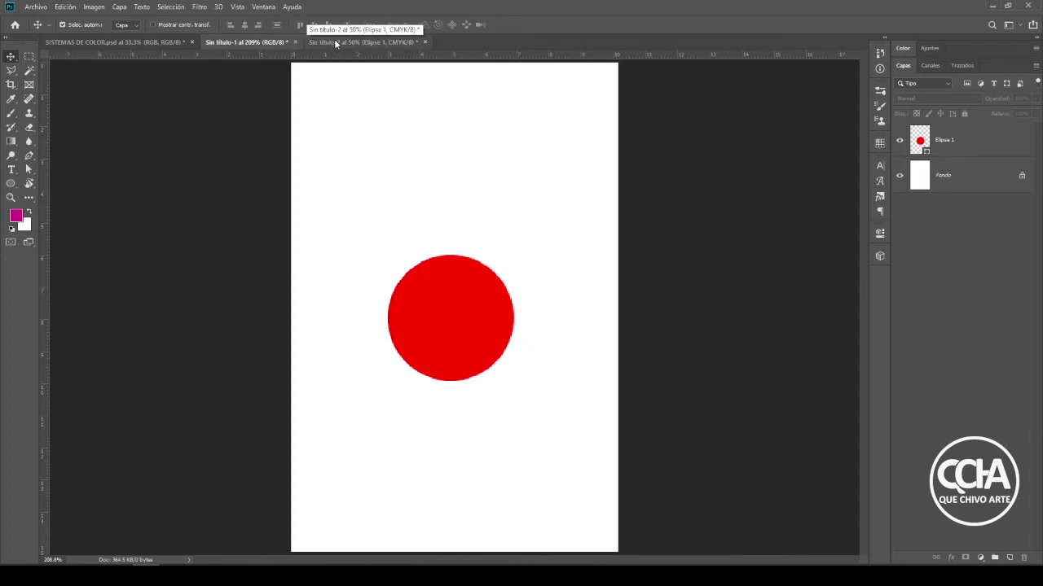
- Float the RGB and CMYK documents side by side and move the CMYK circle slightly down to line up with the RGB one
{"action": "left_click_drag", "start_coordinate": [334, 39], "coordinate": [295, 91]}
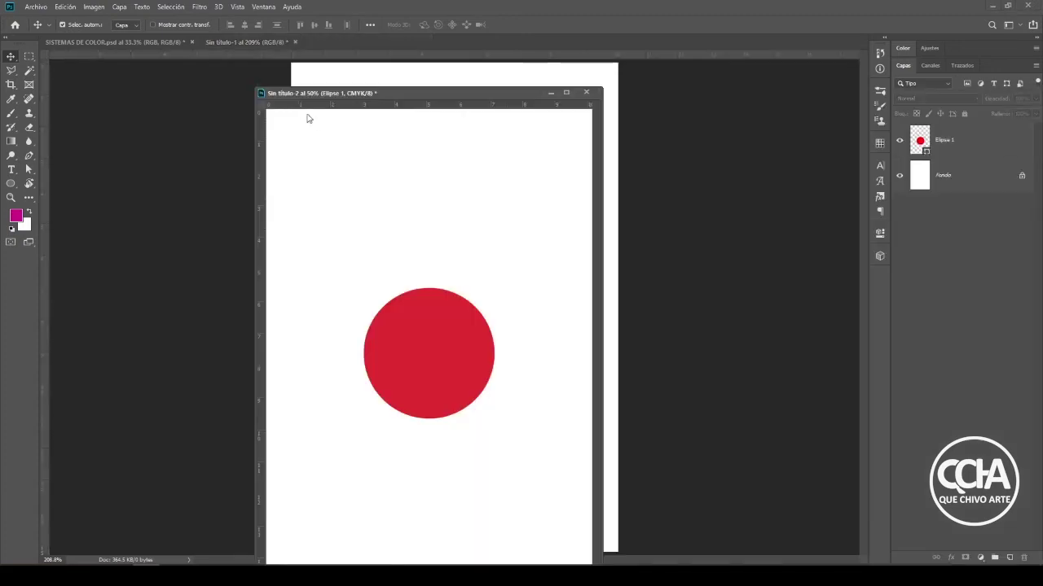
{"action": "left_click_drag", "start_coordinate": [461, 88], "coordinate": [731, 87]}
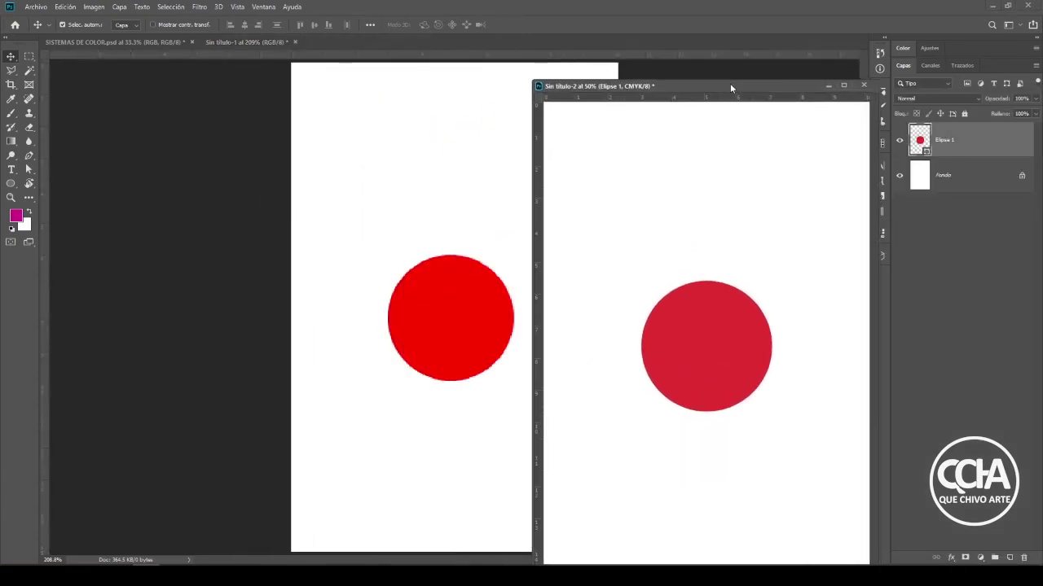
{"action": "left_click_drag", "start_coordinate": [651, 88], "coordinate": [641, 58]}
{"action": "left_click_drag", "start_coordinate": [249, 42], "coordinate": [358, 151]}
{"action": "left_click_drag", "start_coordinate": [358, 105], "coordinate": [375, 64]}
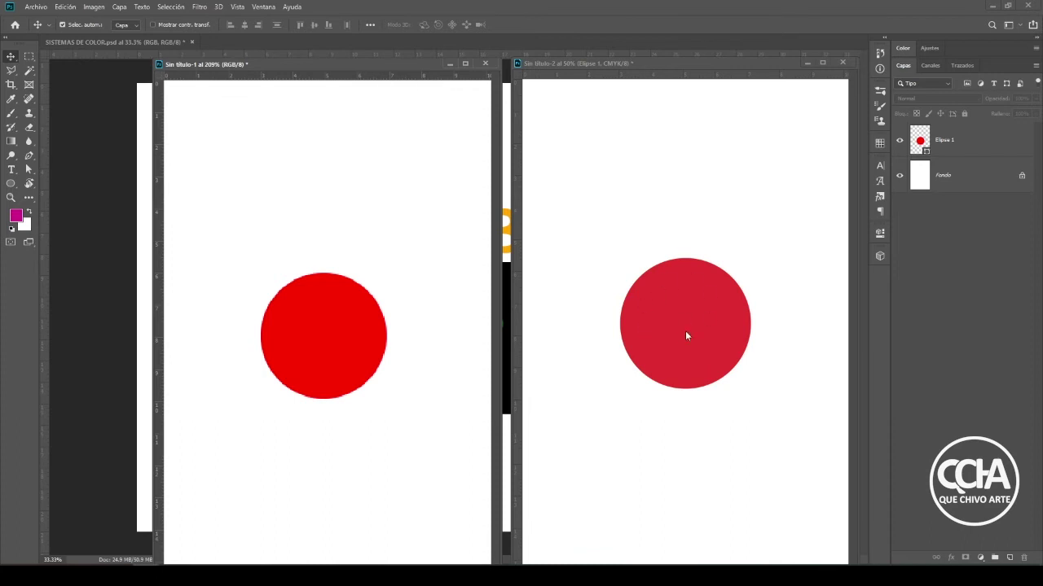
{"action": "left_click_drag", "start_coordinate": [659, 69], "coordinate": [653, 65]}
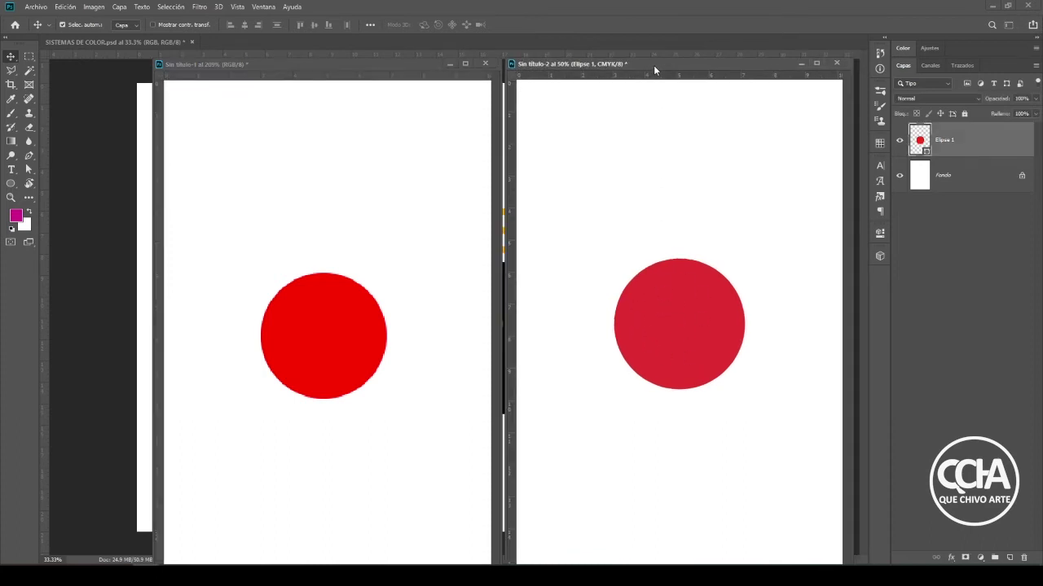
{"action": "left_click_drag", "start_coordinate": [644, 435], "coordinate": [640, 445]}
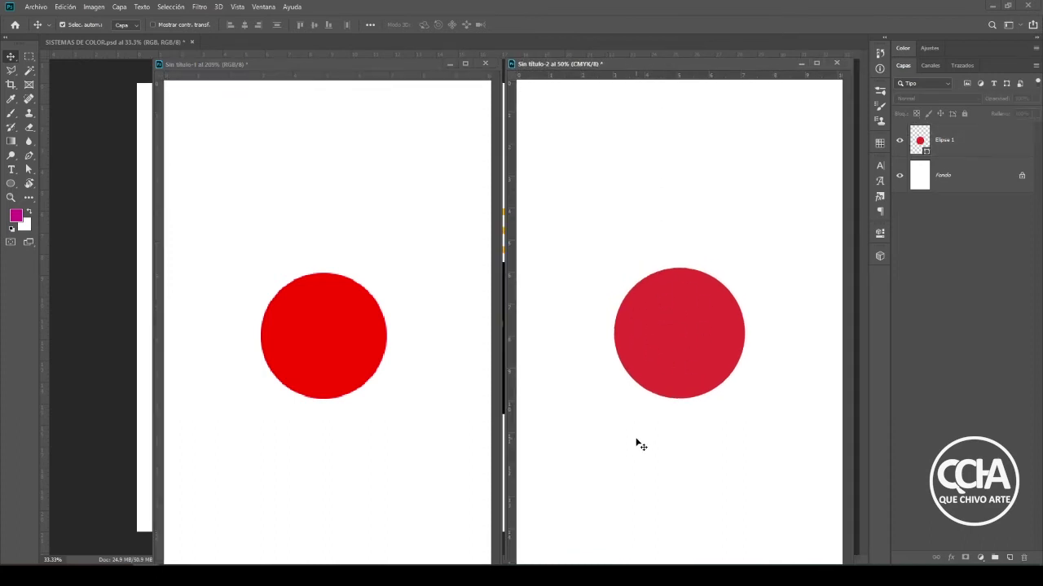
- View the RGB and CMYK documents at 100% zoom to compare how large each one appears
{"action": "left_click", "coordinate": [284, 201]}
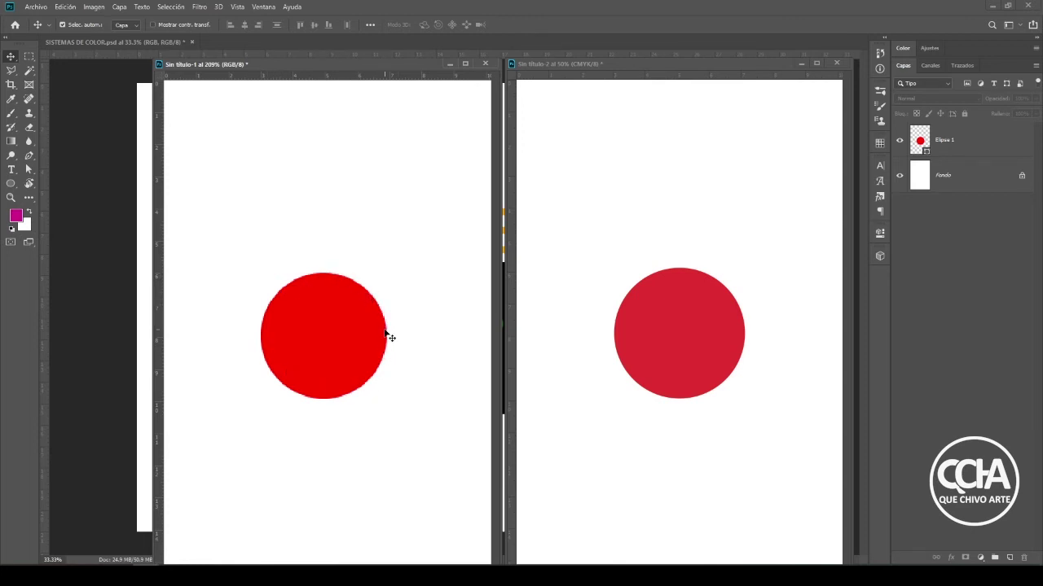
{"action": "key", "text": "ctrl+1"}
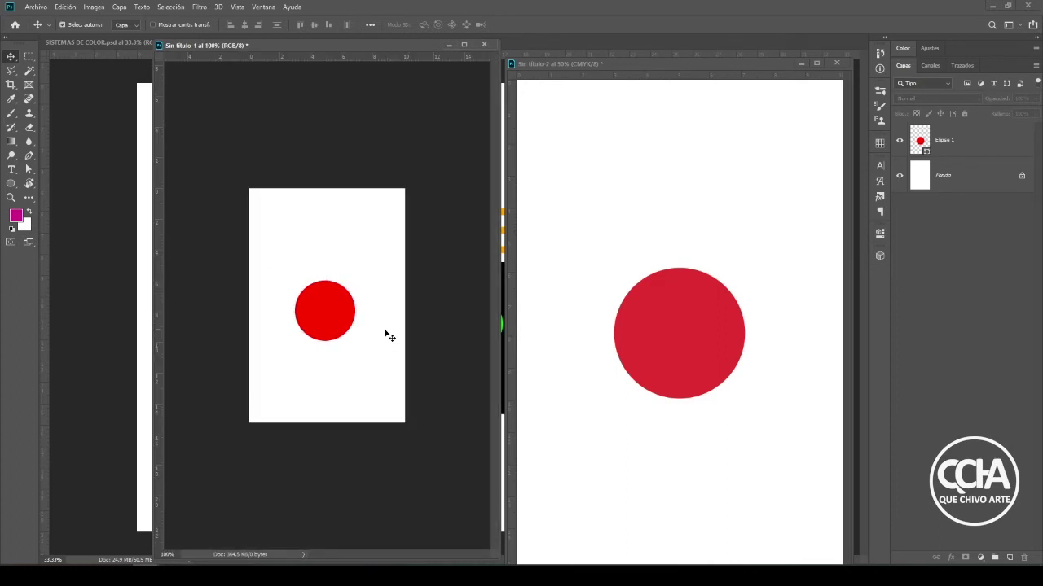
{"action": "left_click", "coordinate": [640, 255]}
{"action": "key", "text": "ctrl+1"}
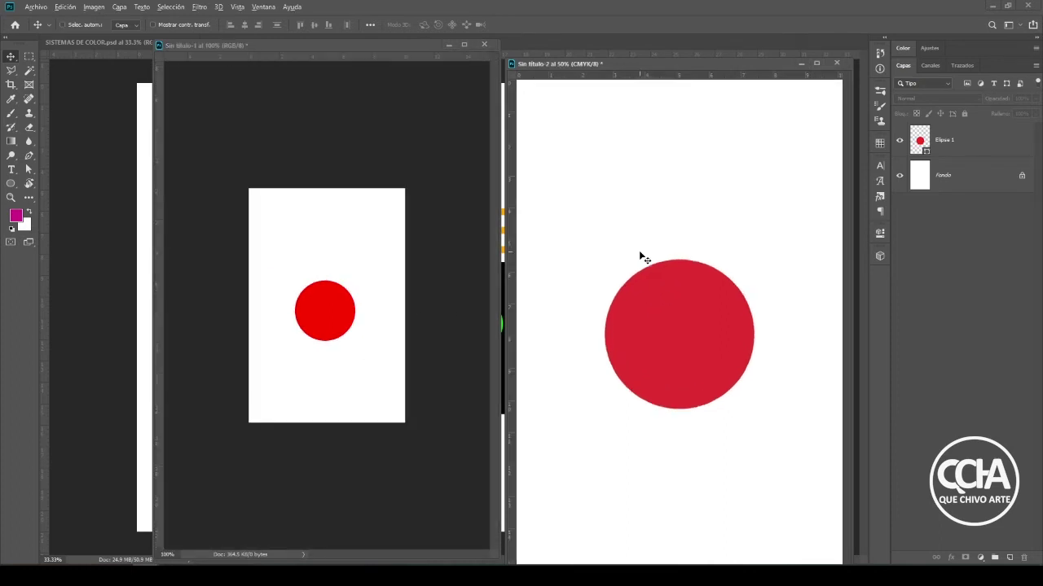
{"action": "left_click", "coordinate": [358, 356]}
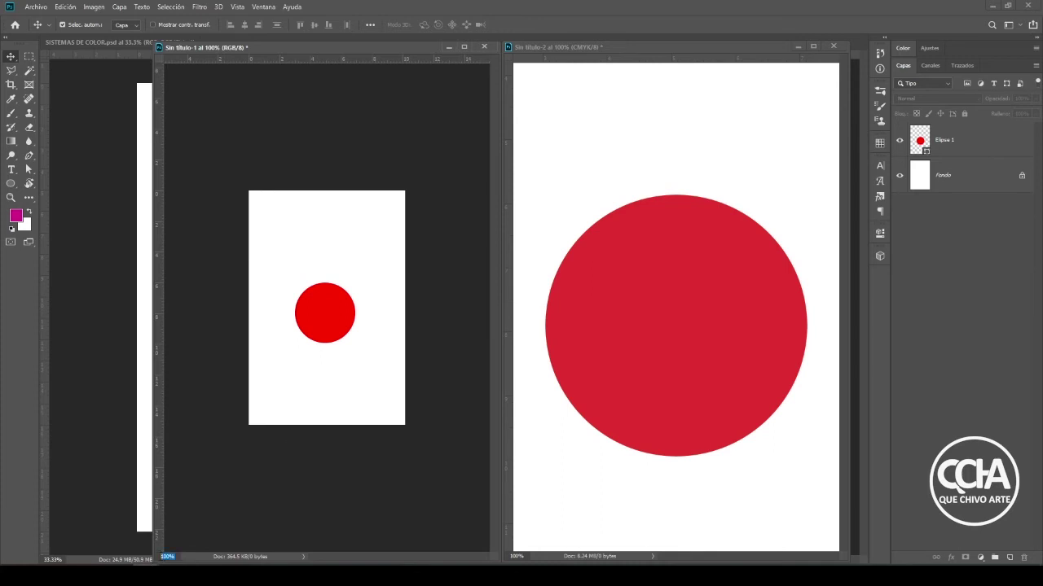
{"action": "left_click", "coordinate": [518, 556]}
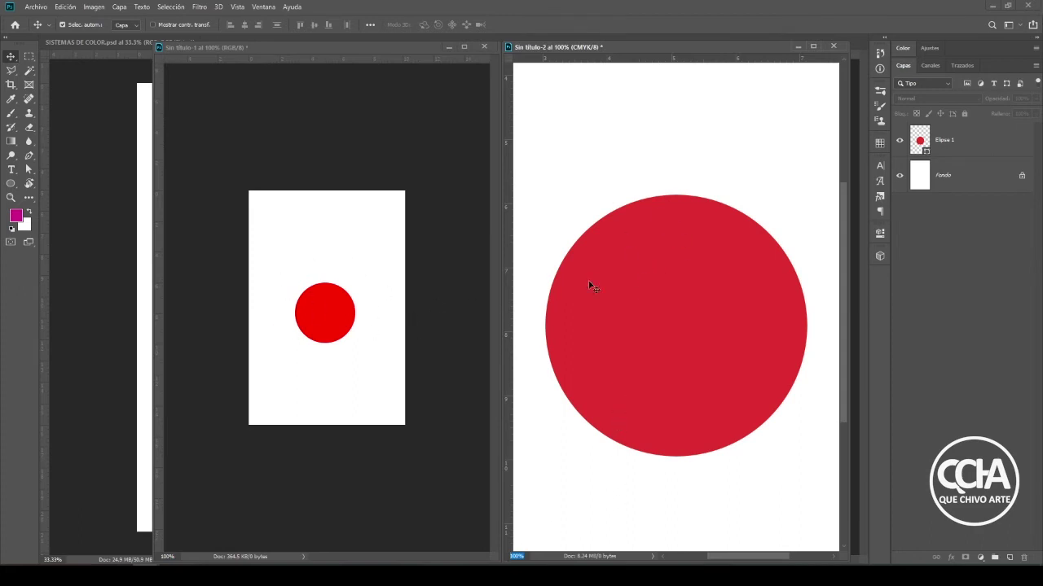
- Fit the RGB and CMYK documents to their windows again
{"action": "left_click", "coordinate": [352, 328]}
{"action": "key", "text": "ctrl+0"}
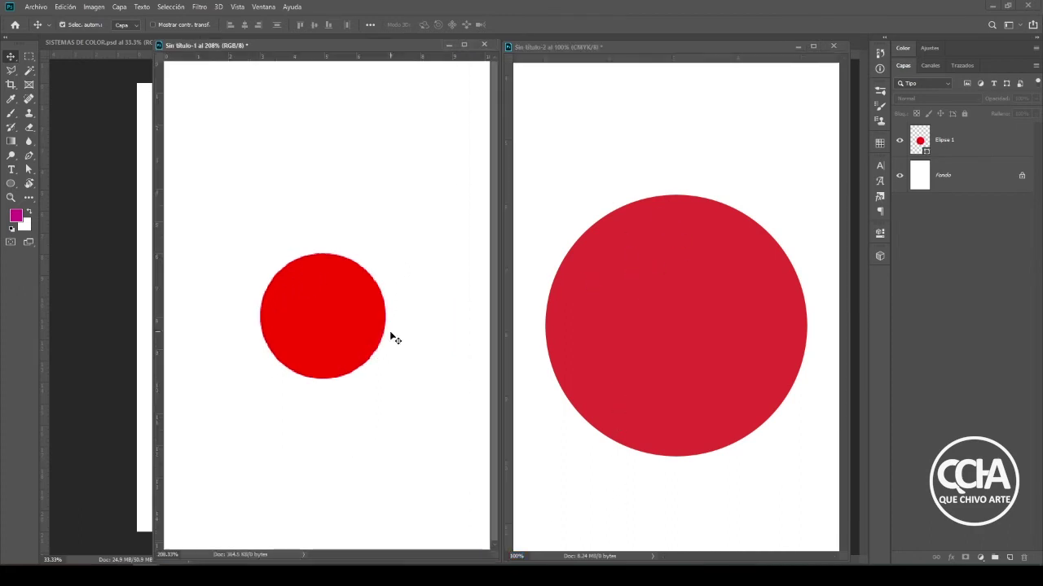
{"action": "left_click", "coordinate": [527, 208]}
{"action": "key", "text": "ctrl+0"}
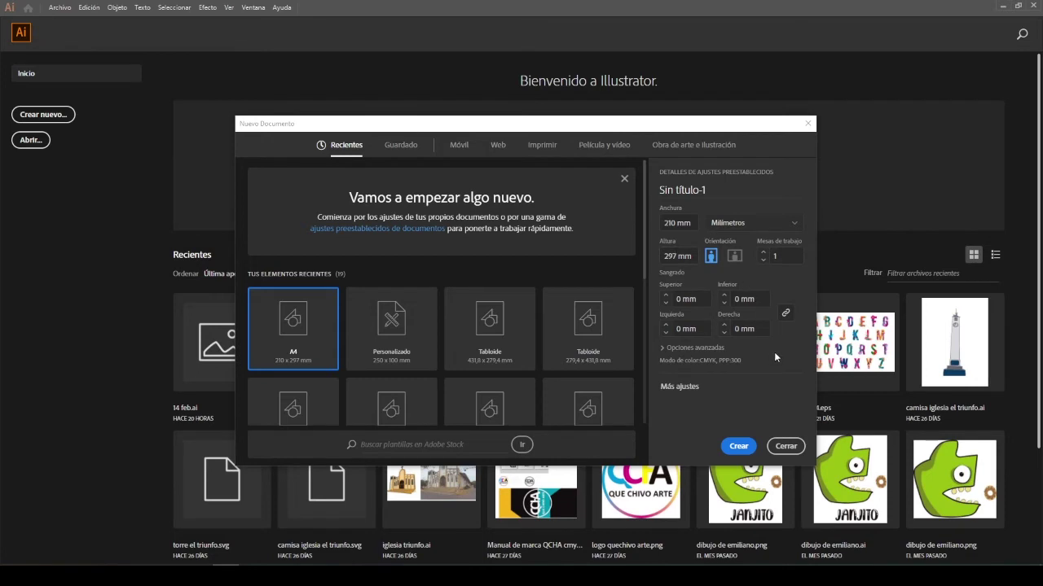
- In Illustrator's new A4 document, set the color mode to Color RGB and the raster effects to Pantalla (72 ppp)
{"action": "left_click", "coordinate": [673, 353]}
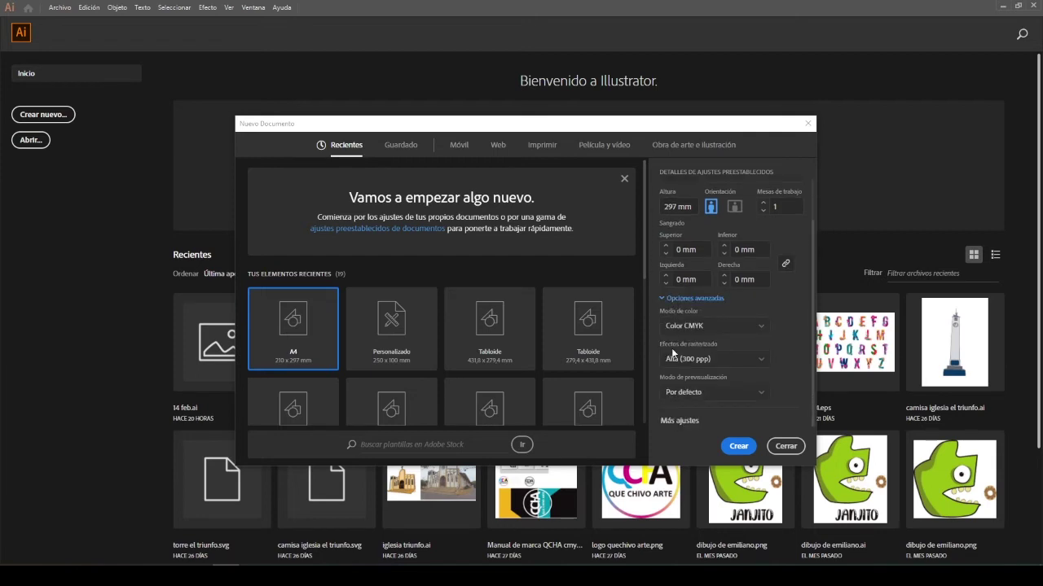
{"action": "left_click", "coordinate": [761, 329]}
{"action": "left_click", "coordinate": [760, 327]}
{"action": "left_click", "coordinate": [762, 360]}
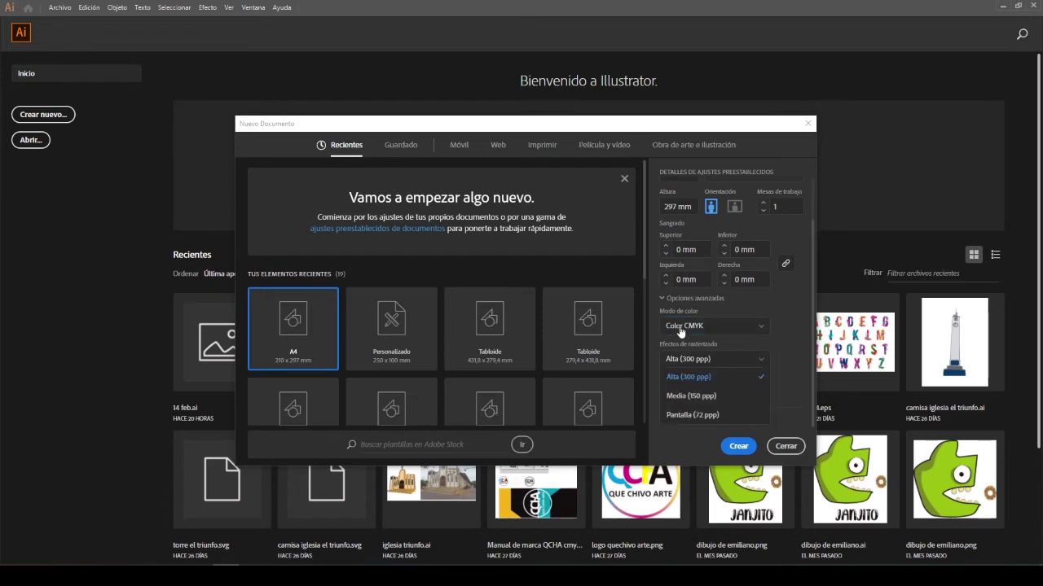
{"action": "left_click", "coordinate": [762, 328]}
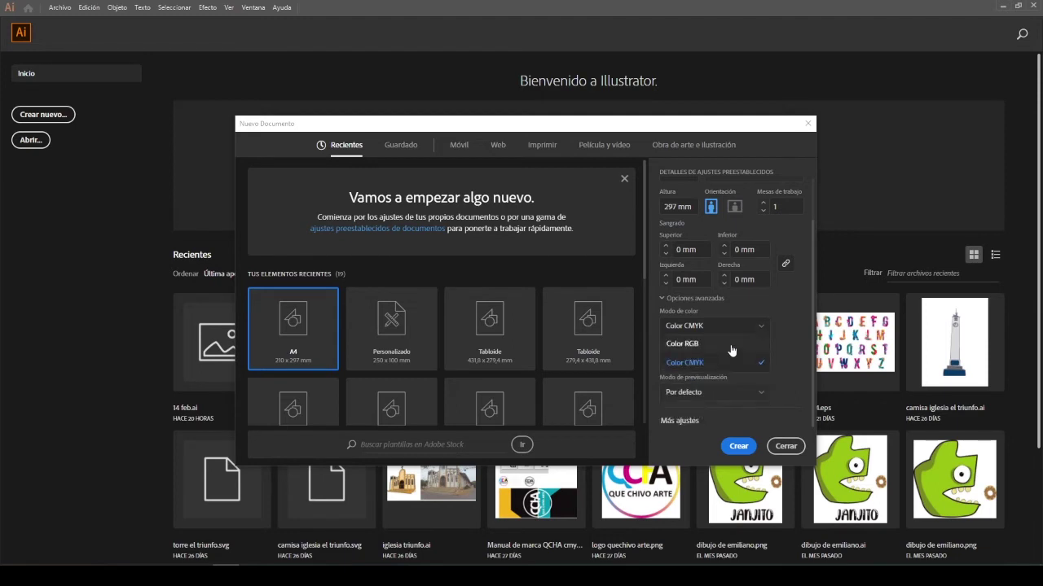
{"action": "left_click", "coordinate": [691, 344]}
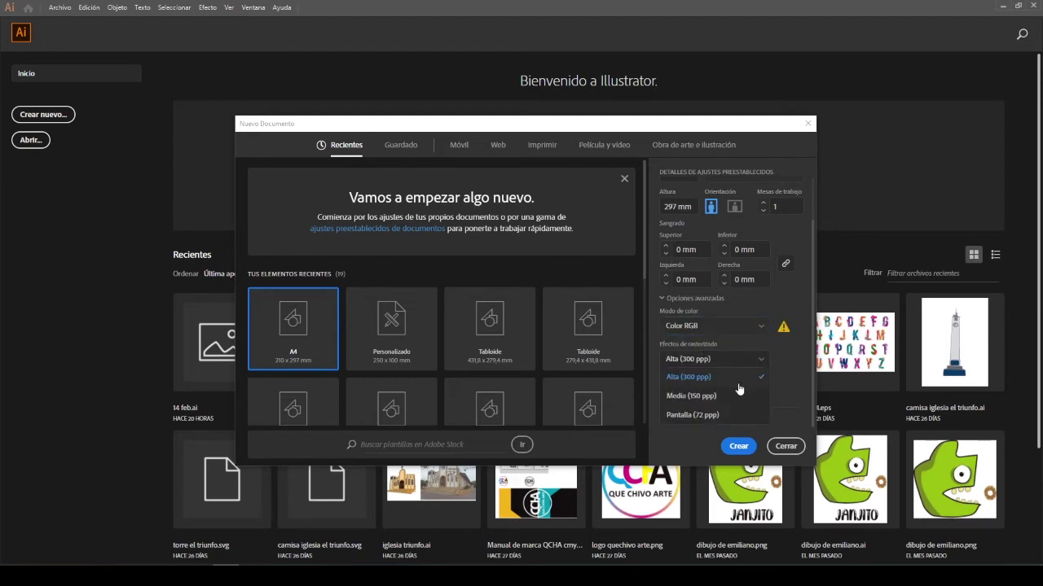
{"action": "left_click", "coordinate": [676, 416]}
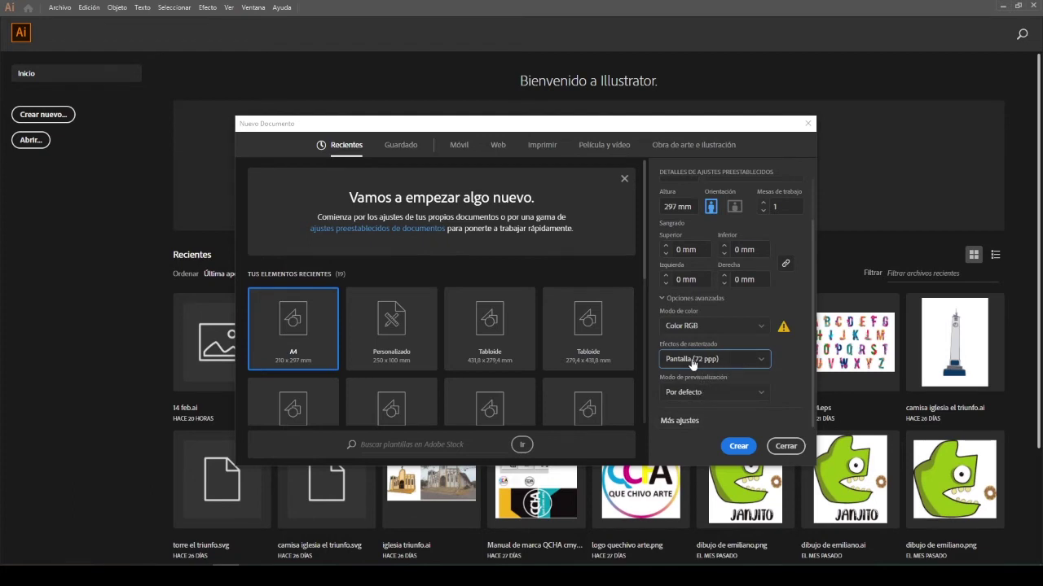
- Change the new Illustrator document's color mode to Color CMYK
{"action": "left_click", "coordinate": [762, 330]}
{"action": "left_click", "coordinate": [758, 330]}
{"action": "left_click", "coordinate": [758, 330]}
{"action": "left_click", "coordinate": [692, 362]}
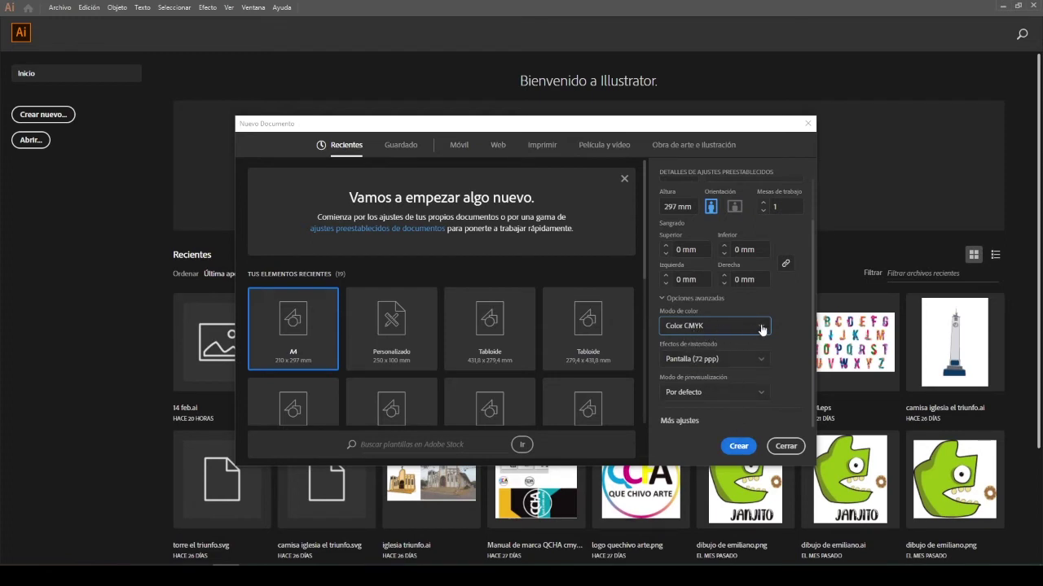
- Switch the color mode between Color CMYK and Color RGB once more and create the A4 document
{"action": "left_click", "coordinate": [761, 330]}
{"action": "left_click", "coordinate": [703, 364]}
{"action": "left_click", "coordinate": [761, 329]}
{"action": "left_click", "coordinate": [691, 346]}
{"action": "scroll", "coordinate": [758, 327], "scroll_direction": "up", "scroll_amount": 1}
{"action": "scroll", "coordinate": [758, 359], "scroll_direction": "up", "scroll_amount": 2}
{"action": "left_click", "coordinate": [738, 446]}
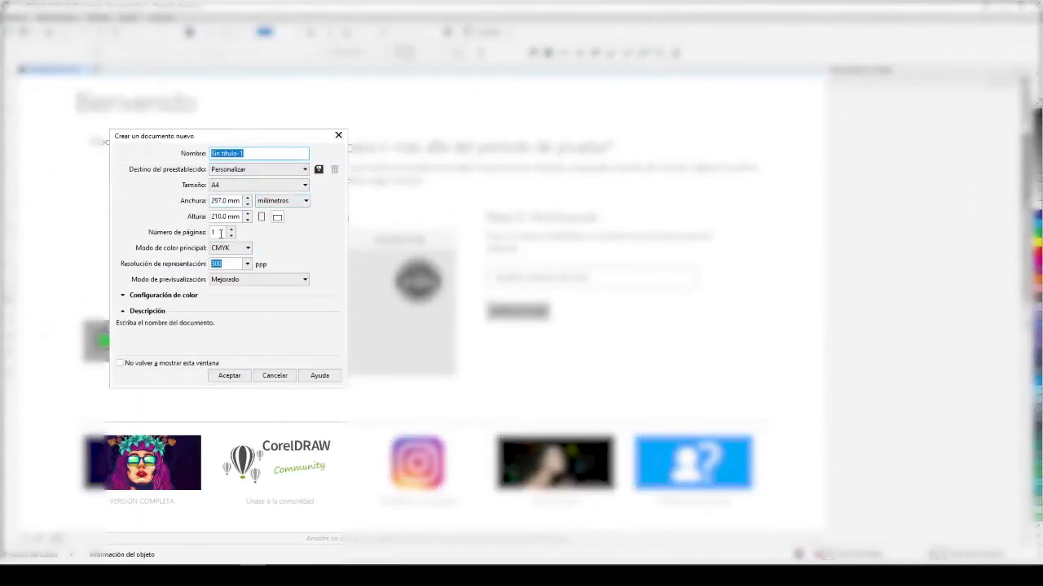
- In CorelDRAW's new A4 document, try the primary color mode RGB with rendering resolutions of 72 and 96 ppp
{"action": "left_click", "coordinate": [264, 189]}
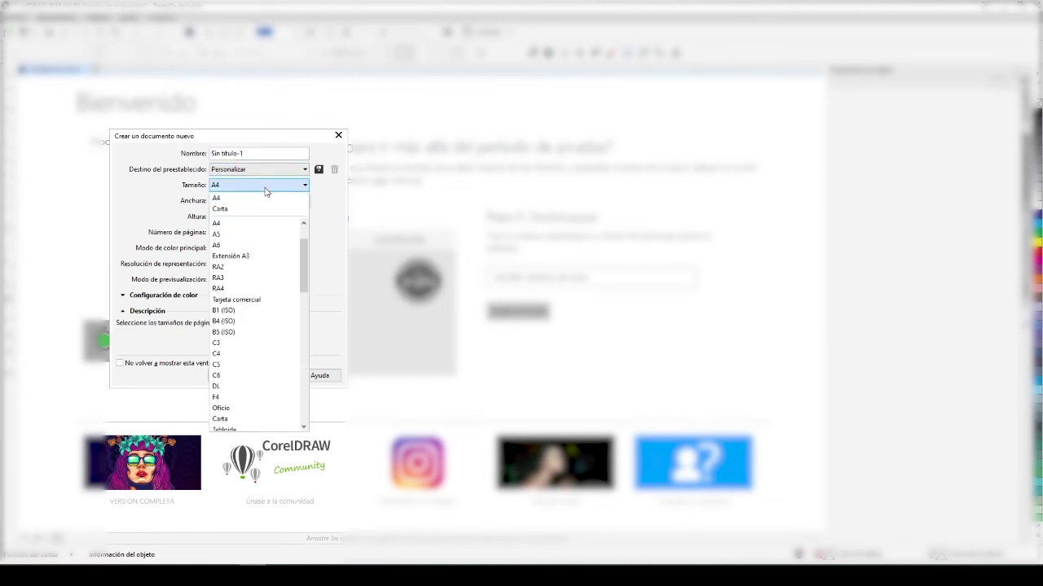
{"action": "left_click", "coordinate": [266, 193]}
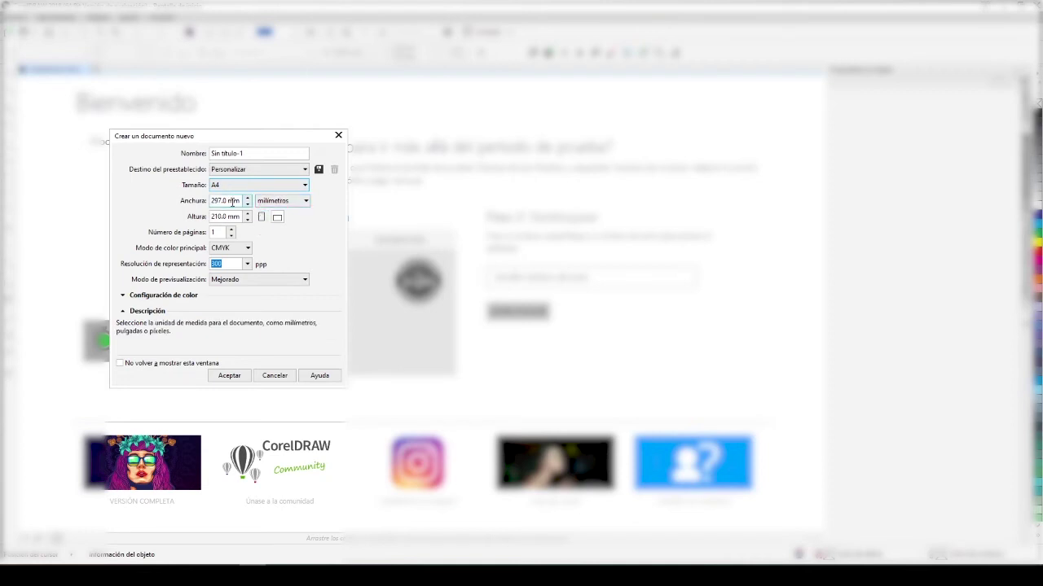
{"action": "left_click", "coordinate": [248, 248]}
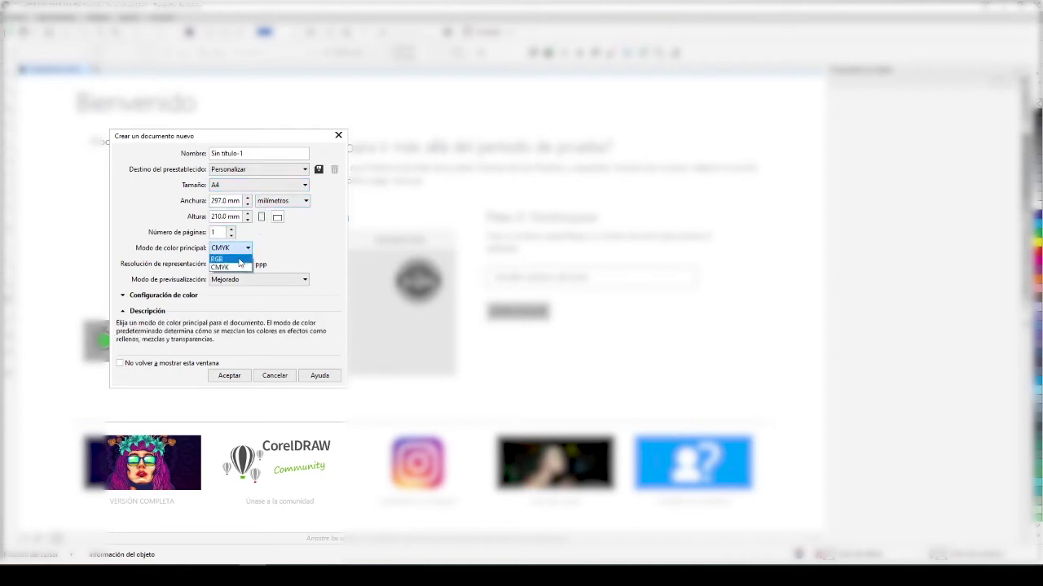
{"action": "left_click", "coordinate": [245, 260]}
{"action": "left_click", "coordinate": [247, 266]}
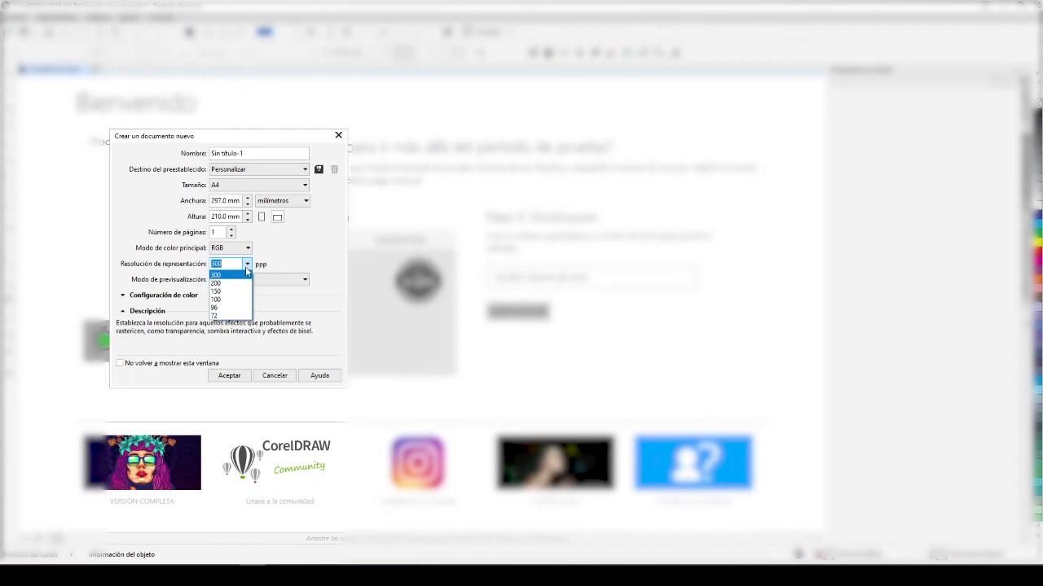
{"action": "left_click", "coordinate": [218, 316]}
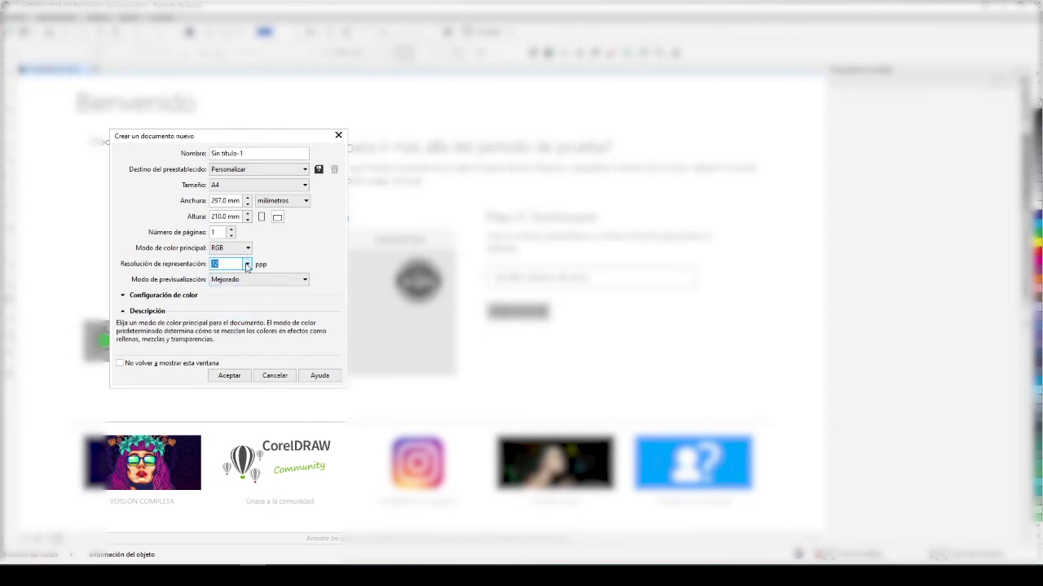
{"action": "left_click", "coordinate": [247, 264]}
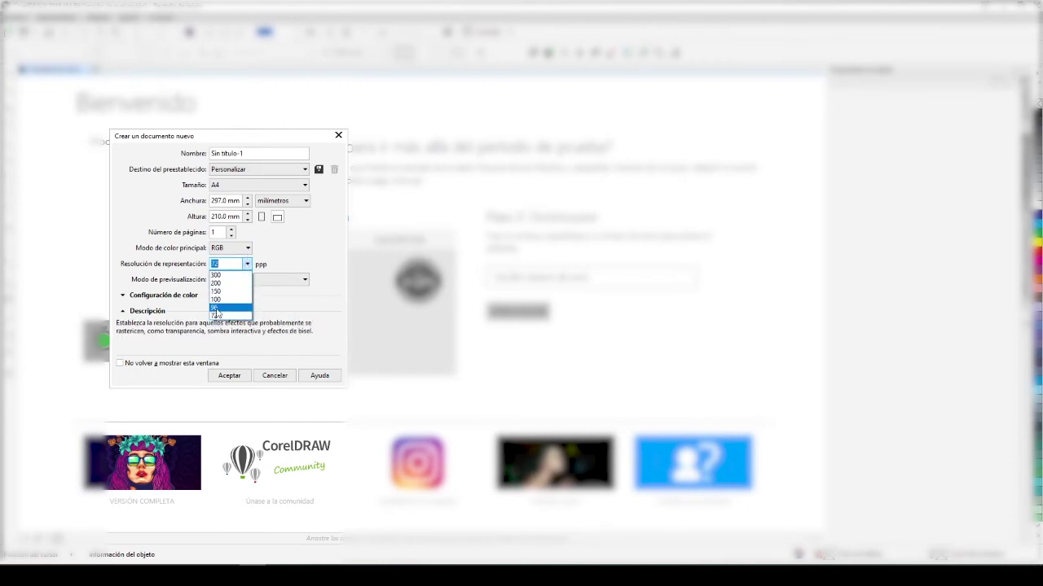
{"action": "left_click", "coordinate": [216, 308]}
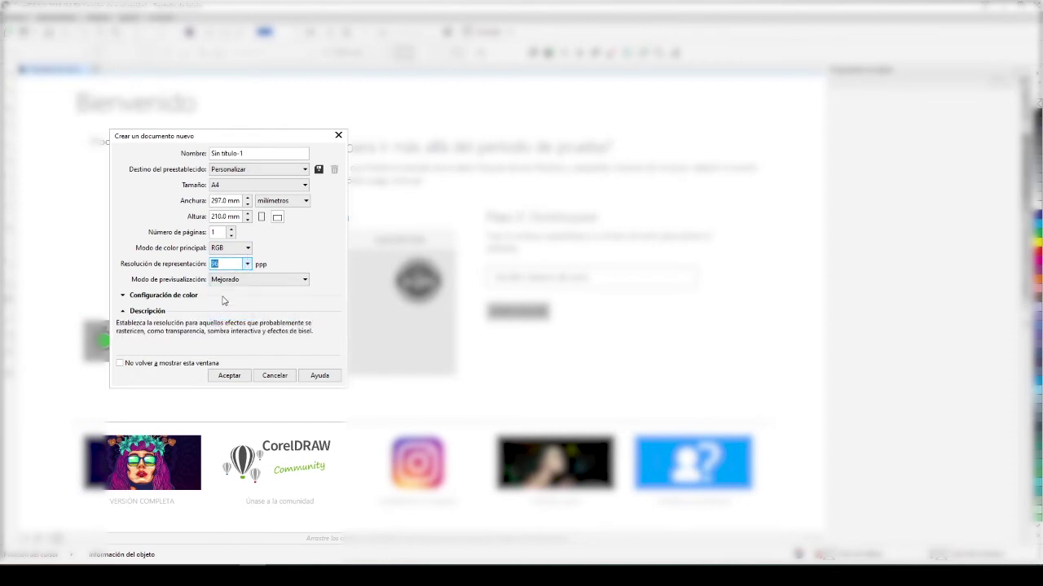
- Create the CorelDRAW document in CMYK mode at 300 ppp and narrow the object properties docker
{"action": "left_click", "coordinate": [248, 248]}
{"action": "left_click", "coordinate": [236, 268]}
{"action": "left_click", "coordinate": [246, 265]}
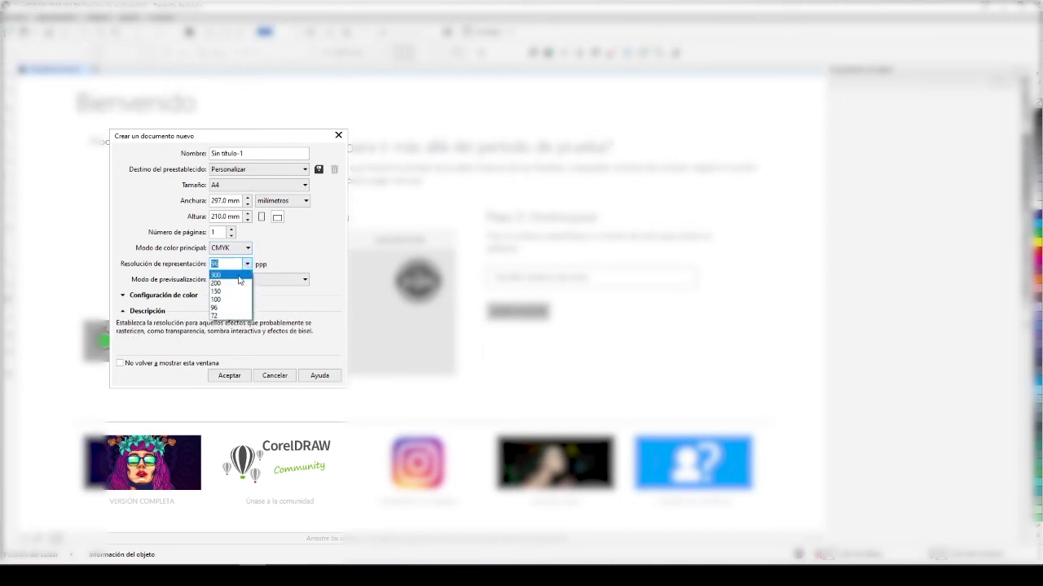
{"action": "left_click", "coordinate": [218, 275]}
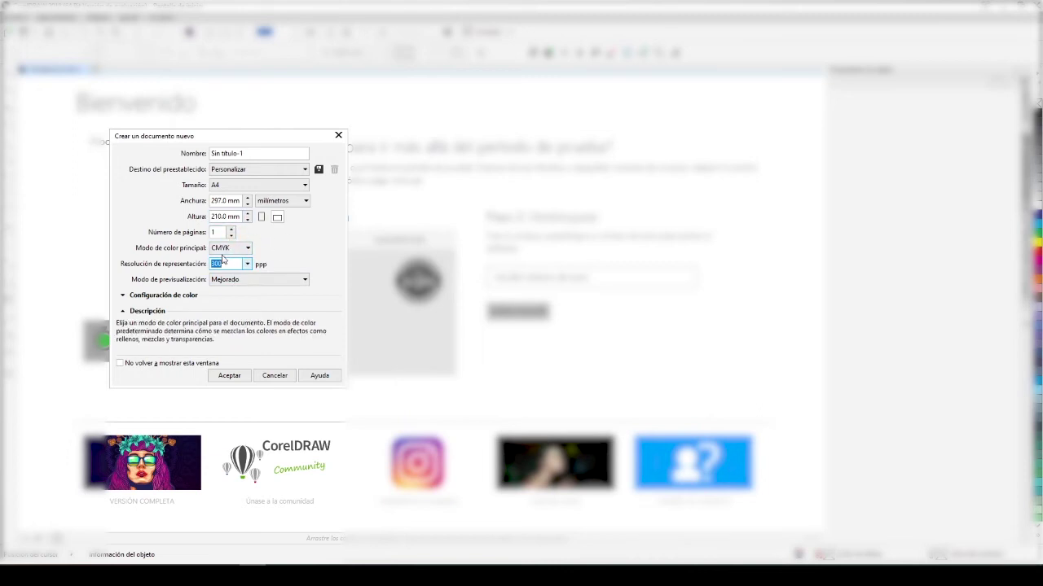
{"action": "left_click", "coordinate": [228, 375]}
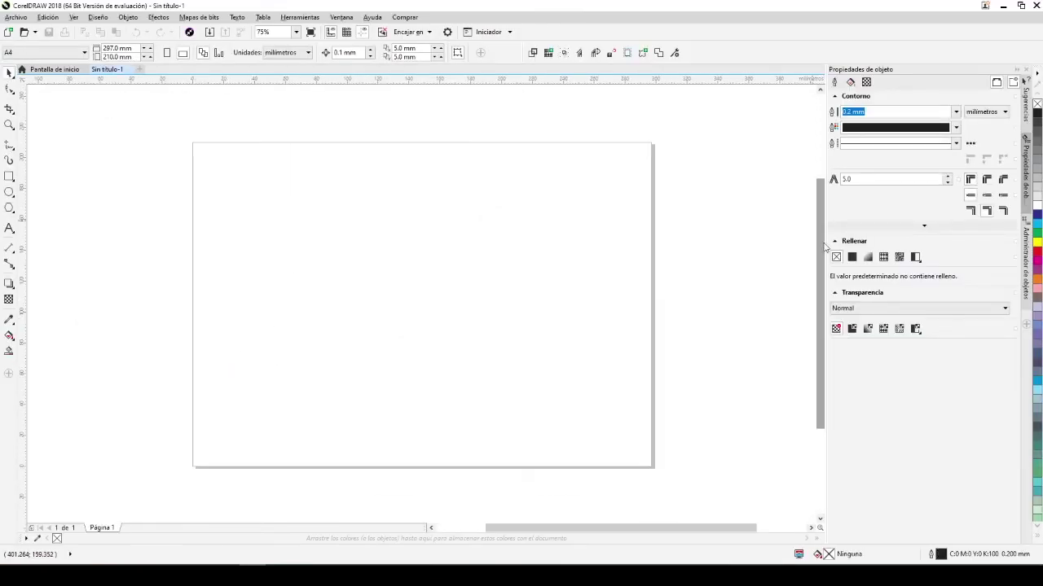
{"action": "left_click_drag", "start_coordinate": [826, 244], "coordinate": [909, 242]}
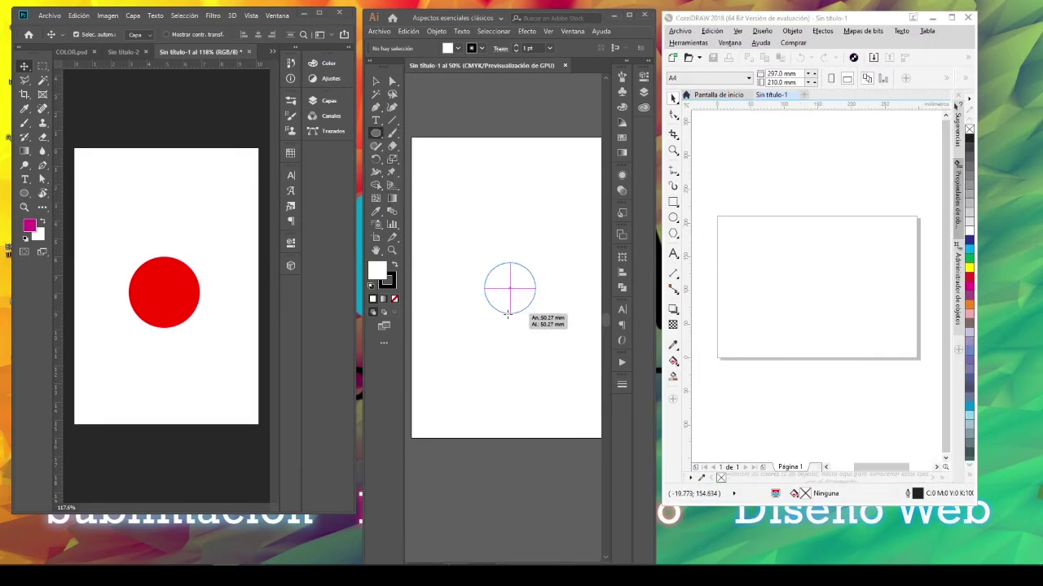
- Switch to Illustrator and draw a circle about 71 mm in diameter near the middle of the page
{"action": "left_click_drag", "start_coordinate": [496, 293], "coordinate": [555, 334]}
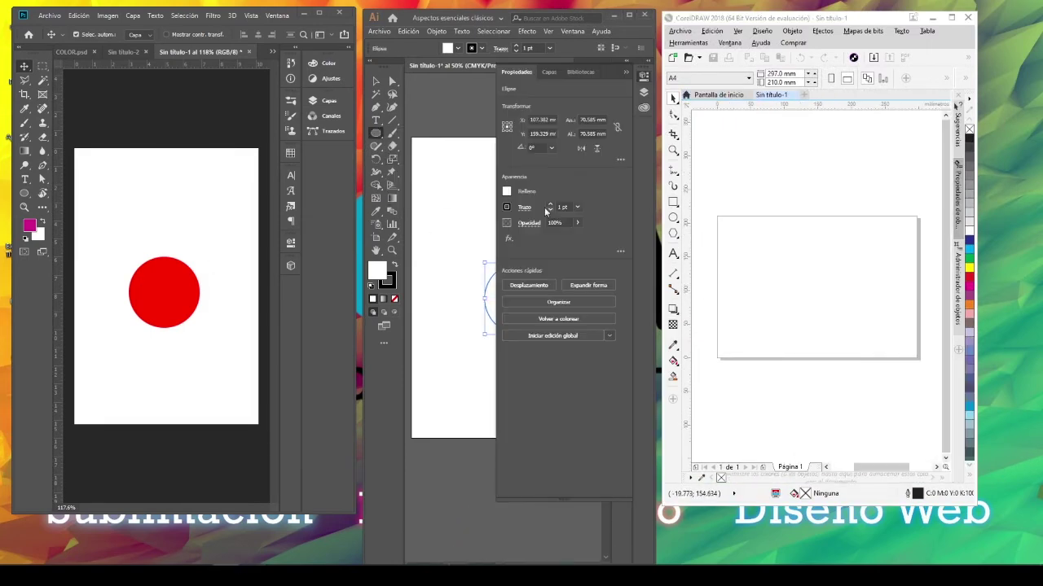
- Fill the Illustrator circle with red, remove its stroke and deselect it for viewing at 100%
{"action": "left_click", "coordinate": [626, 75]}
{"action": "key", "text": "v"}
{"action": "left_click", "coordinate": [511, 382]}
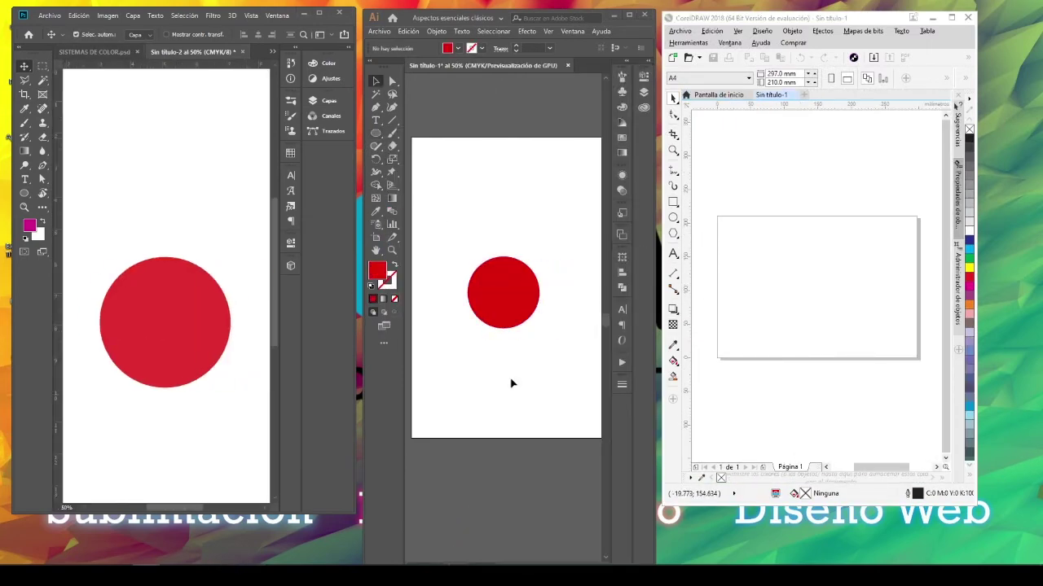
{"action": "key", "text": "ctrl+1"}
- In CorelDRAW, draw a circle about 119 mm in diameter on the page, filled C0 M100 Y100 K0 without outline
{"action": "key", "text": "F7"}
{"action": "mouse_move", "coordinate": [782, 248]}
{"action": "left_mouse_down"}
{"action": "mouse_move", "coordinate": [842, 290]}
{"action": "mouse_move", "coordinate": [847, 338]}
{"action": "left_mouse_up"}
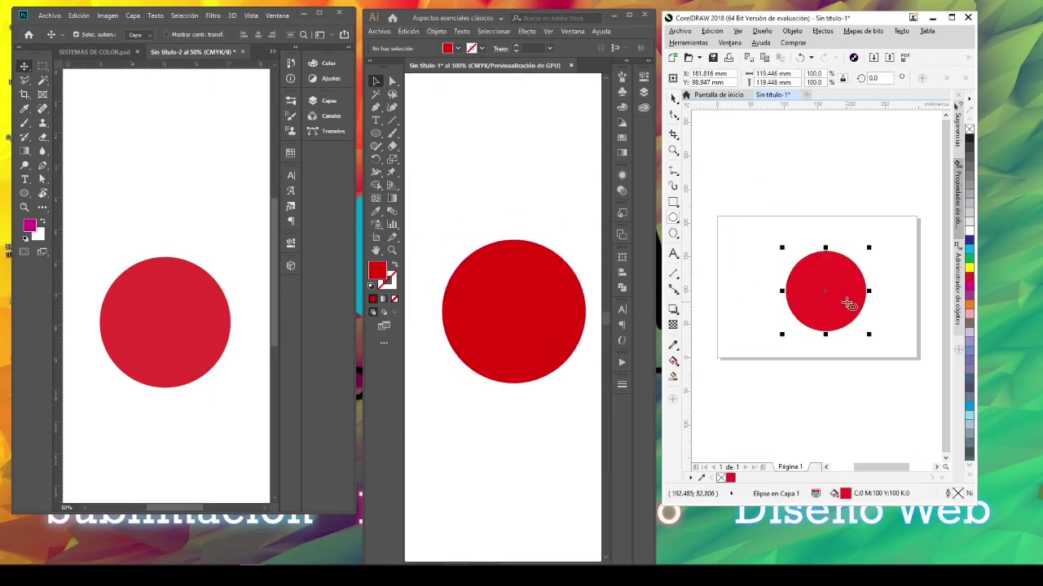
{"action": "scroll", "coordinate": [850, 354], "scroll_direction": "up", "scroll_amount": 2}
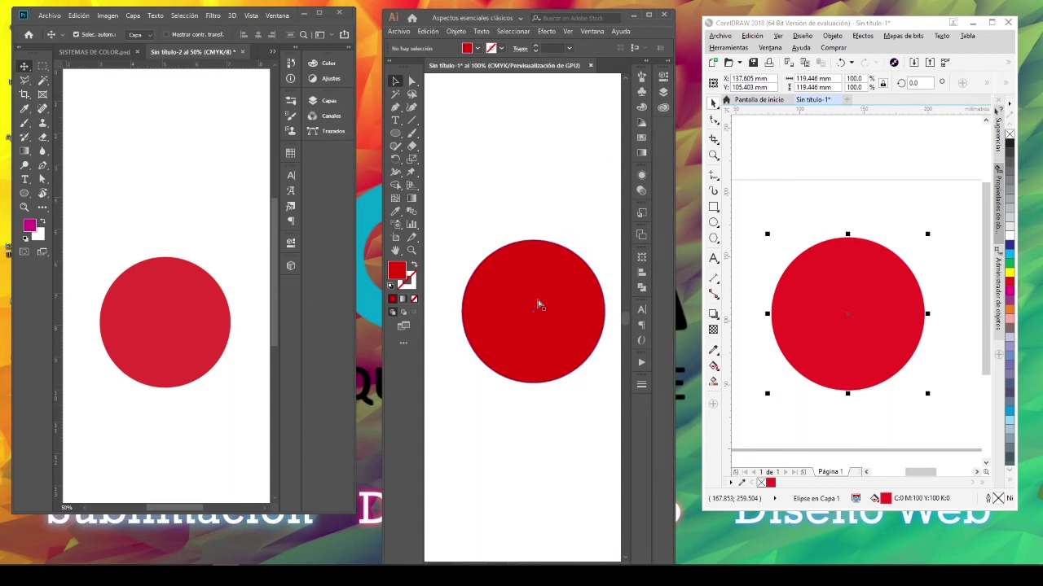
{"action": "scroll", "coordinate": [537, 305], "scroll_direction": "right", "scroll_amount": 1}
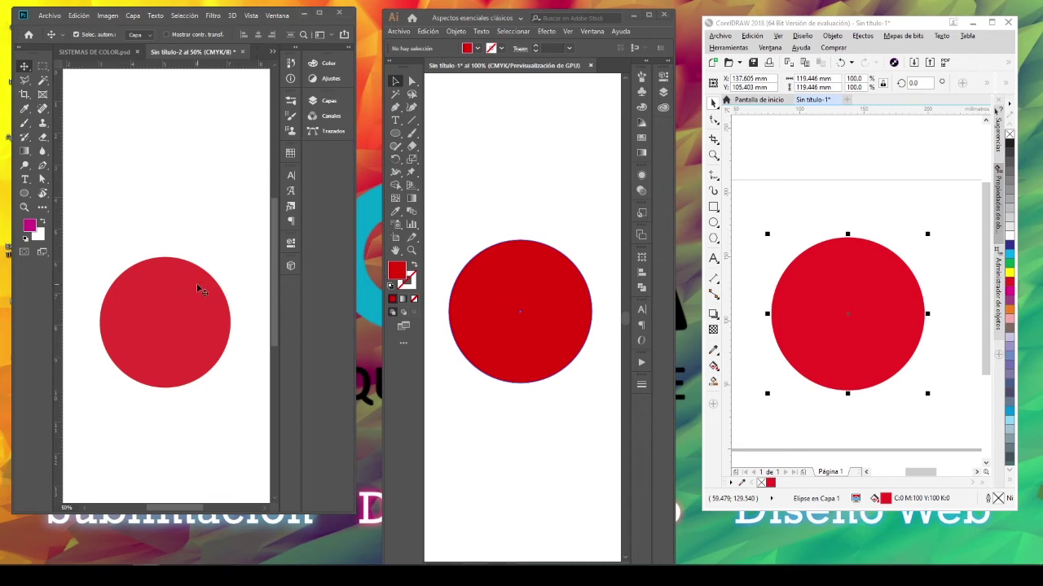
- In Photoshop, open the print settings for the CMYK circle document and choose the ET-2650 Series(Network) printer
{"action": "left_click", "coordinate": [198, 289], "text": "ctrl"}
{"action": "key", "text": "ctrl+p"}
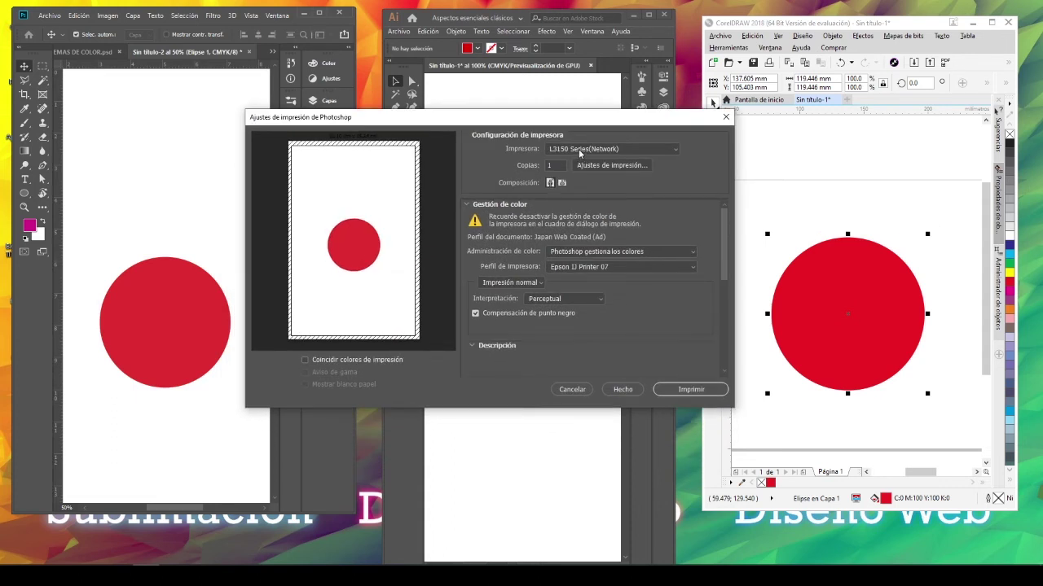
{"action": "left_click", "coordinate": [581, 151]}
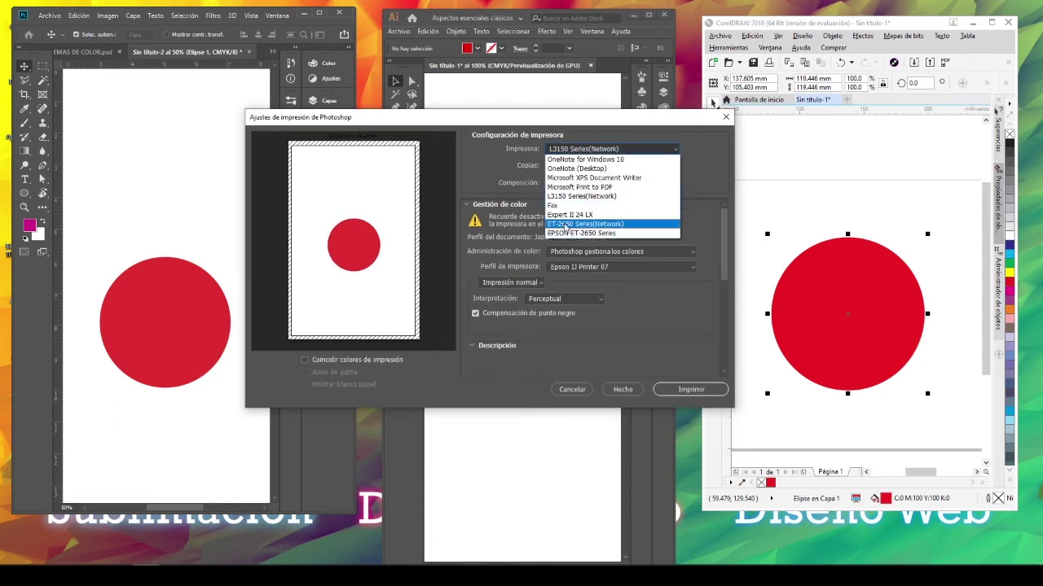
{"action": "left_click", "coordinate": [564, 224]}
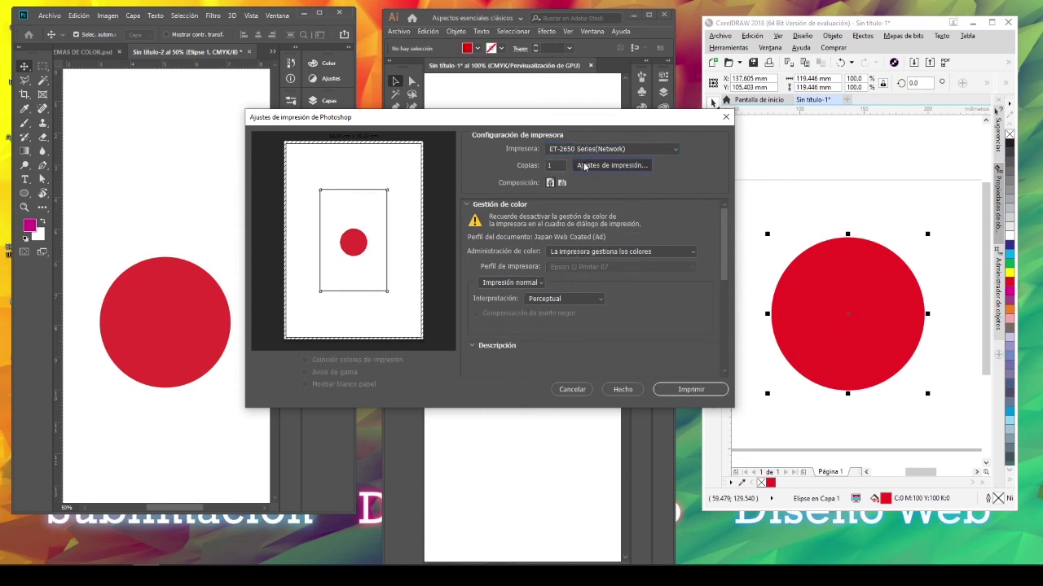
- Set the printer properties to Alto quality, Previsualizar, Espejo without Alta velocidad, and Personalizado color correction with Sin ajuste de color
{"action": "left_click", "coordinate": [587, 168]}
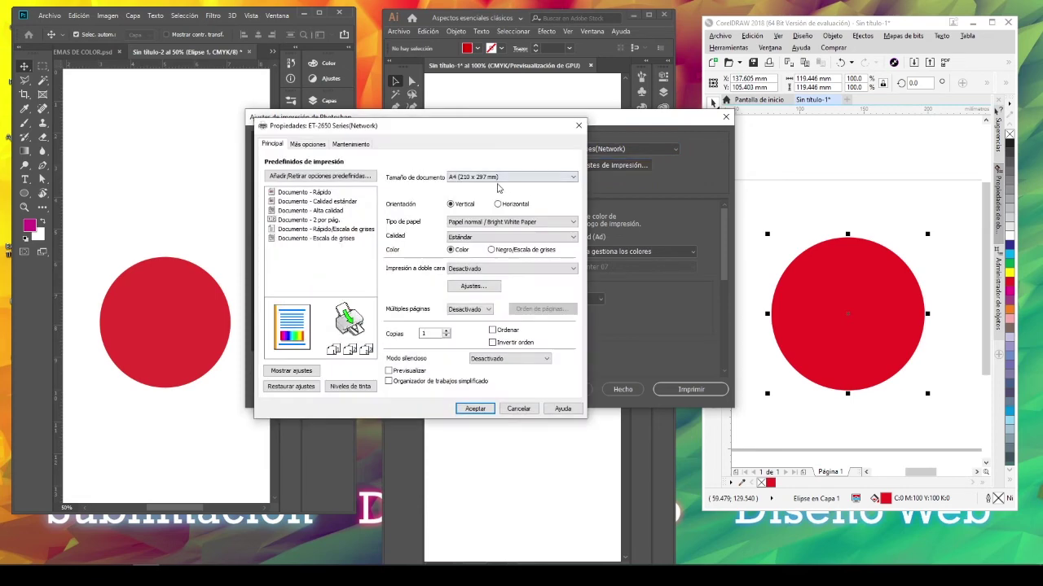
{"action": "left_click", "coordinate": [306, 144]}
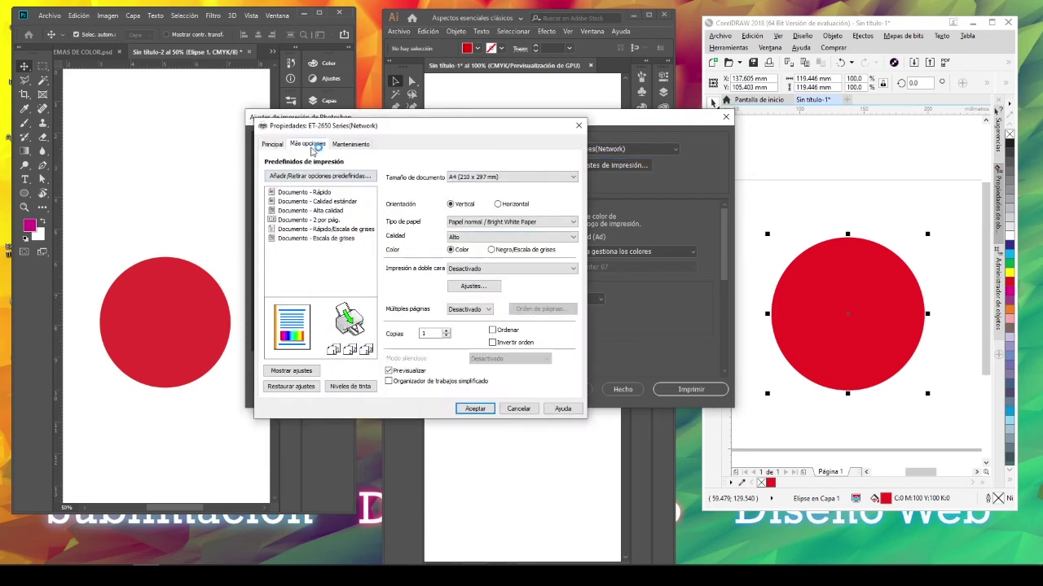
{"action": "left_click", "coordinate": [543, 243]}
{"action": "left_click", "coordinate": [270, 203]}
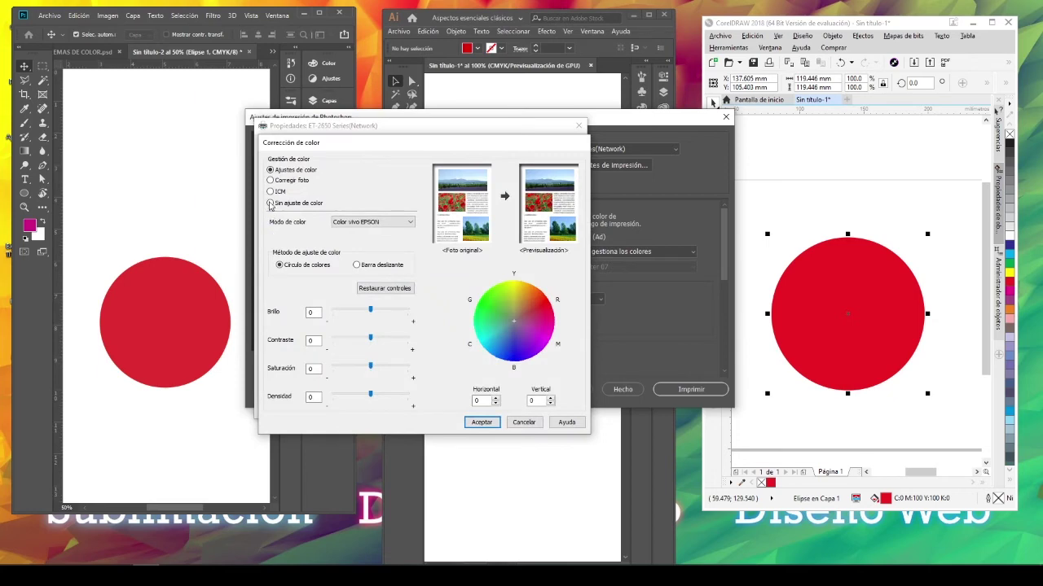
{"action": "left_click", "coordinate": [317, 422]}
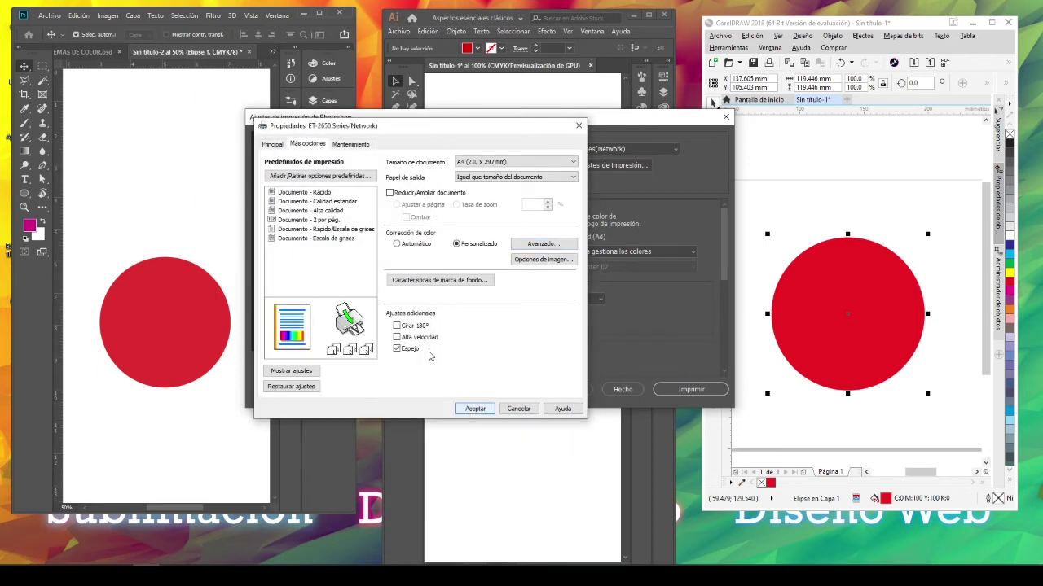
{"action": "left_click", "coordinate": [272, 143]}
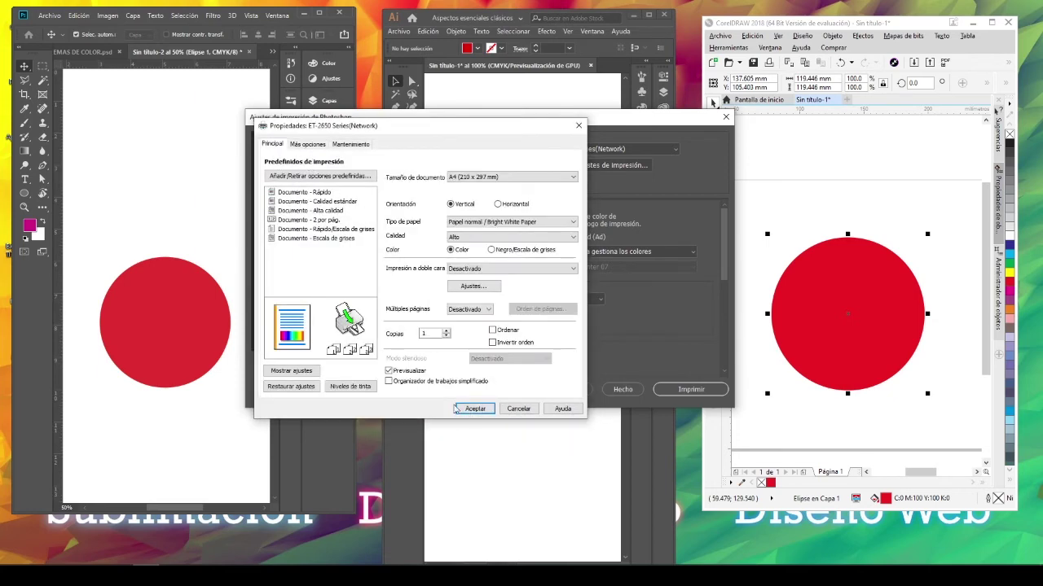
{"action": "left_click", "coordinate": [475, 408]}
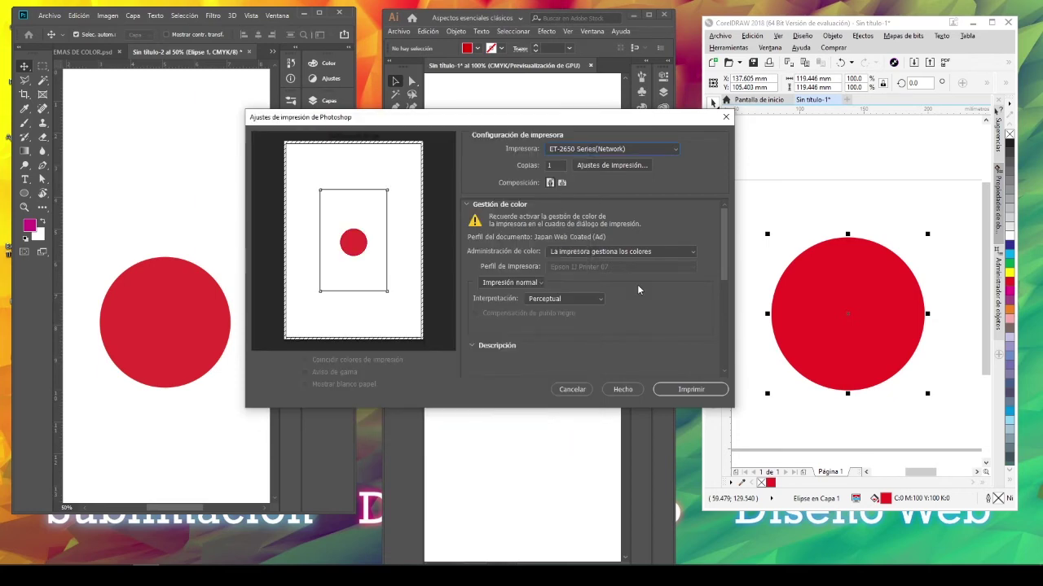
- Let Photoshop manage colors with the Color_Make_Inks_Profile_v1 printer profile and Perceptual rendering, and cancel the print dialog
{"action": "left_click", "coordinate": [613, 254]}
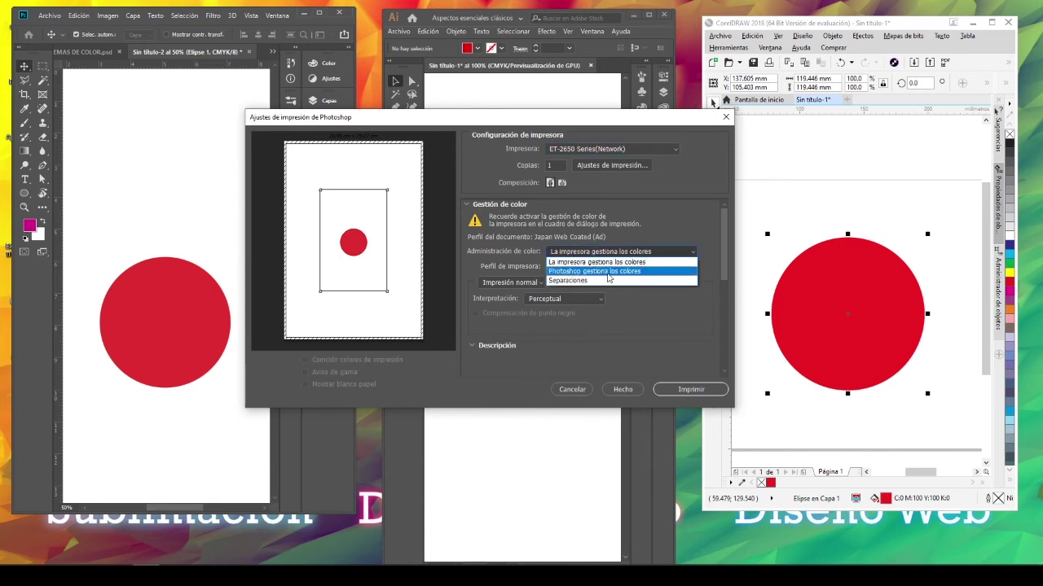
{"action": "left_click", "coordinate": [612, 273]}
{"action": "left_click", "coordinate": [603, 267]}
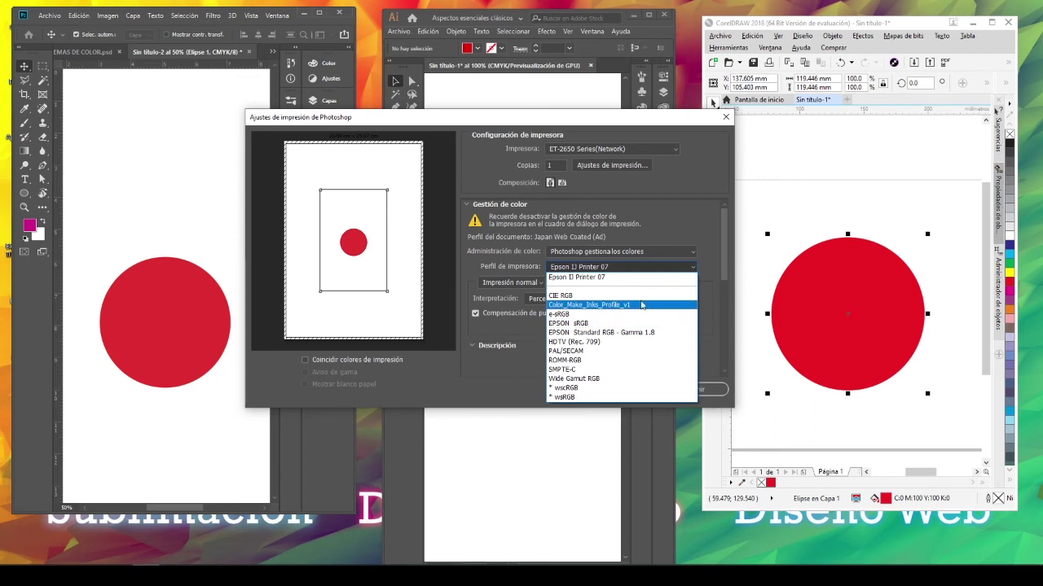
{"action": "left_click", "coordinate": [626, 307]}
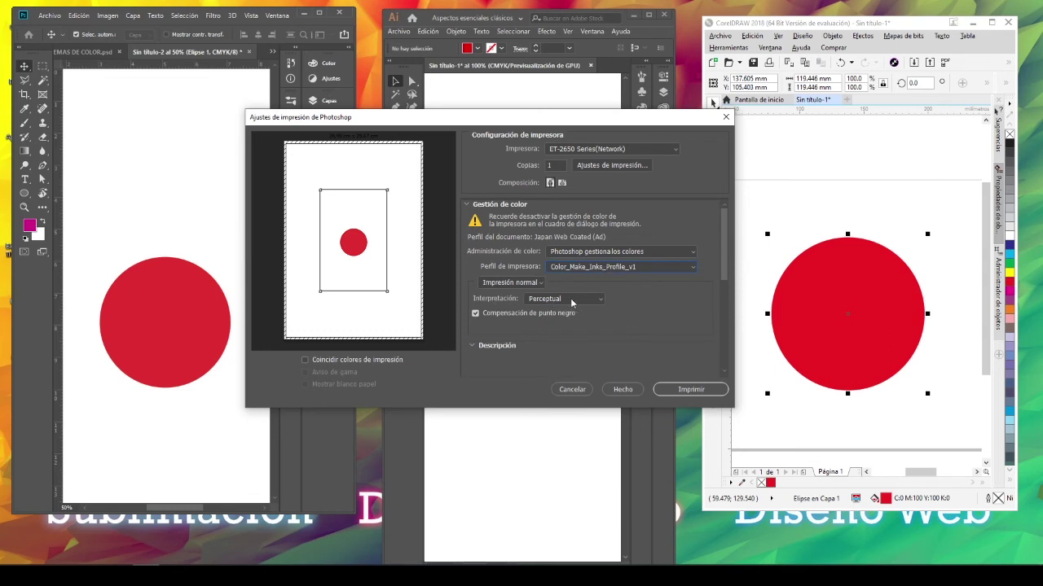
{"action": "left_click", "coordinate": [598, 301]}
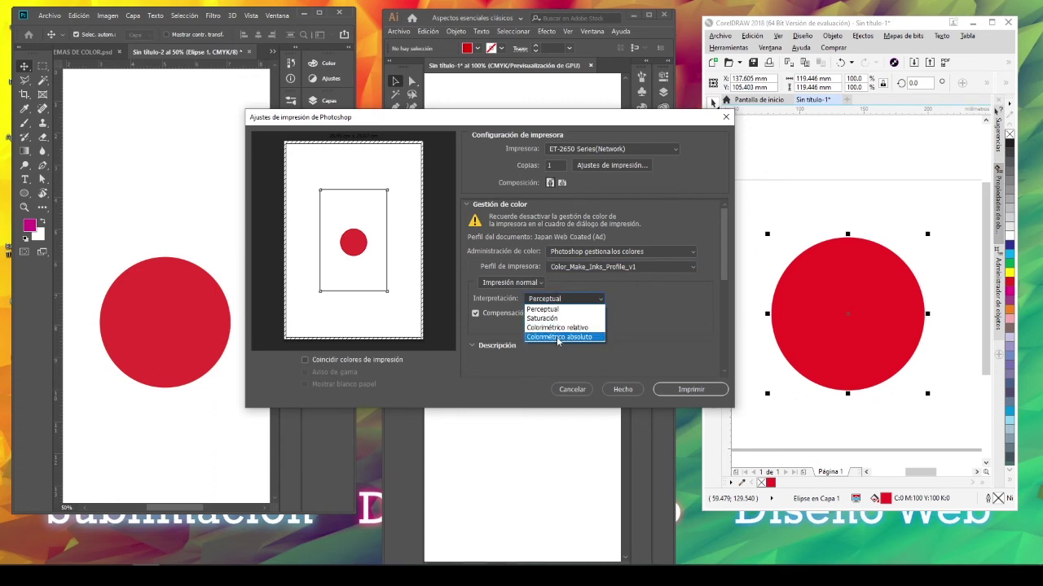
{"action": "left_click", "coordinate": [560, 300]}
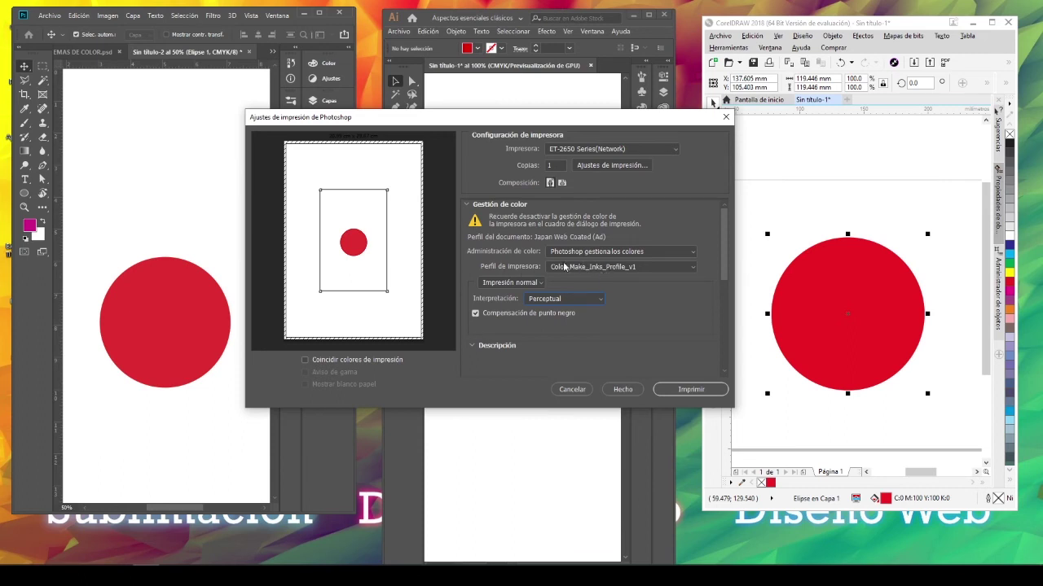
{"action": "left_click", "coordinate": [570, 390]}
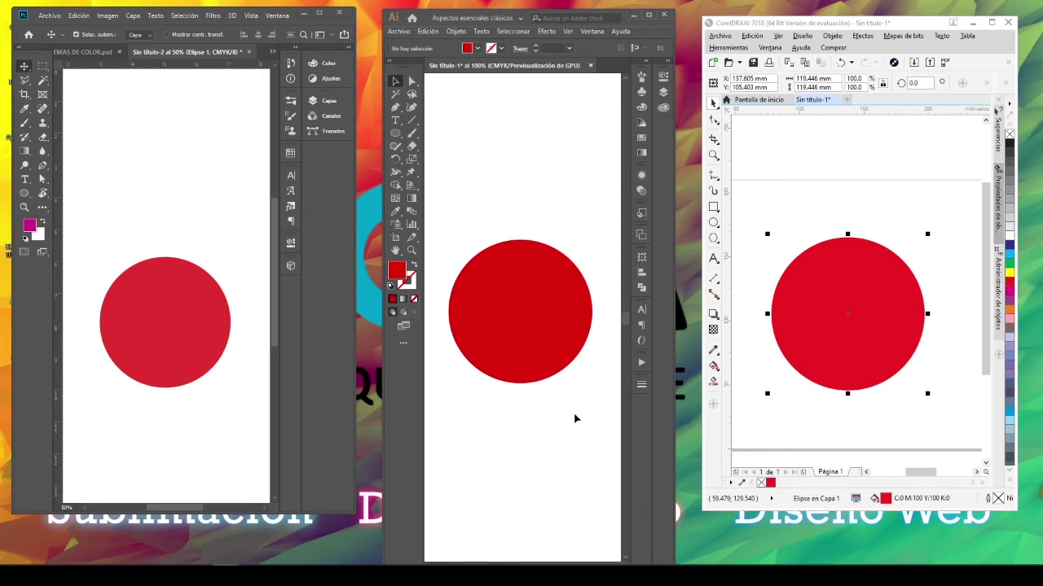
- In CorelDRAW, open the print settings for the circle document and select the ET-2650 Series(Network) printer
{"action": "left_click", "coordinate": [962, 388]}
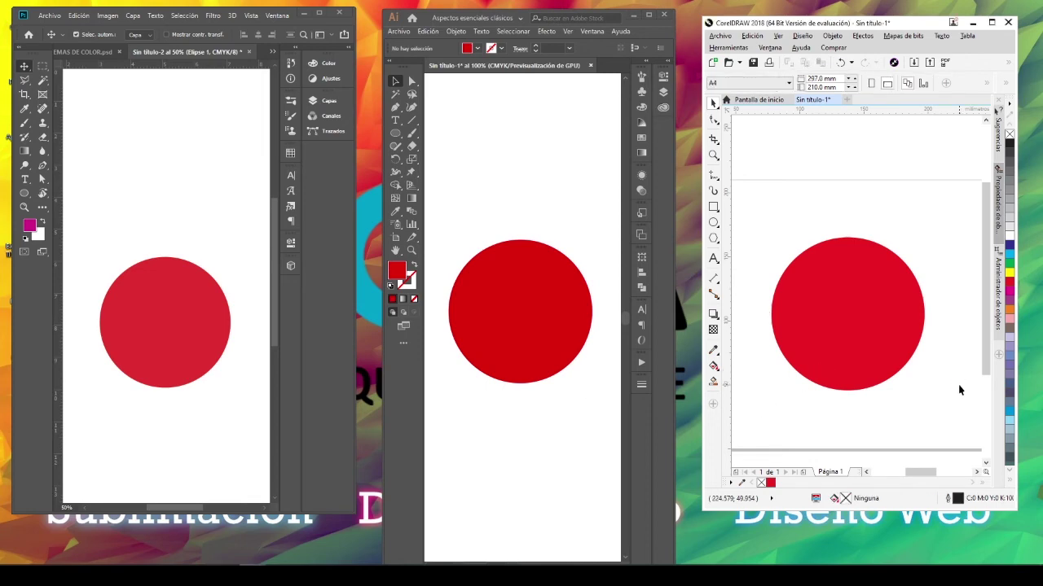
{"action": "key", "text": "ctrl+p"}
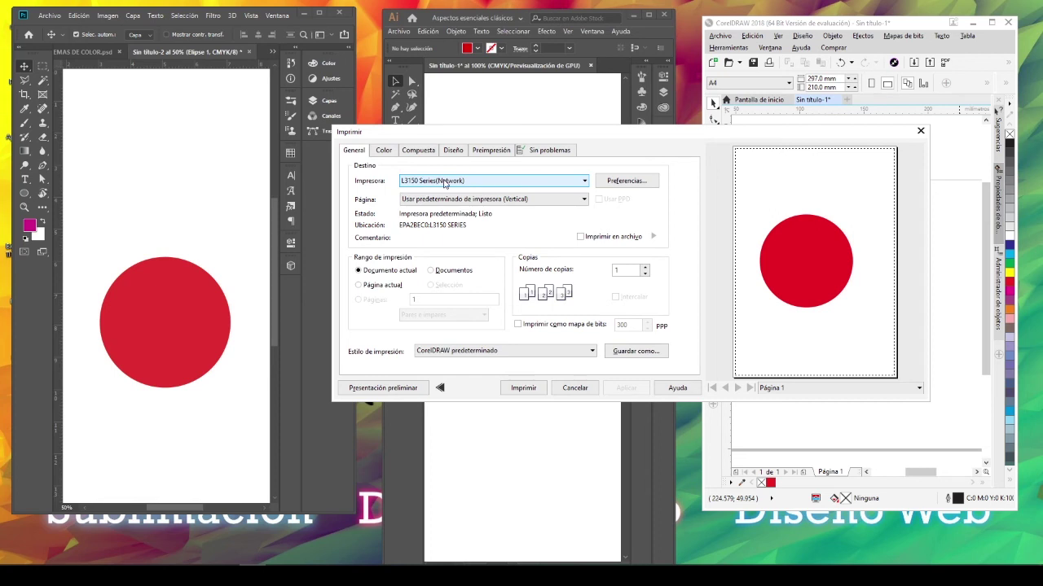
{"action": "left_click", "coordinate": [477, 182]}
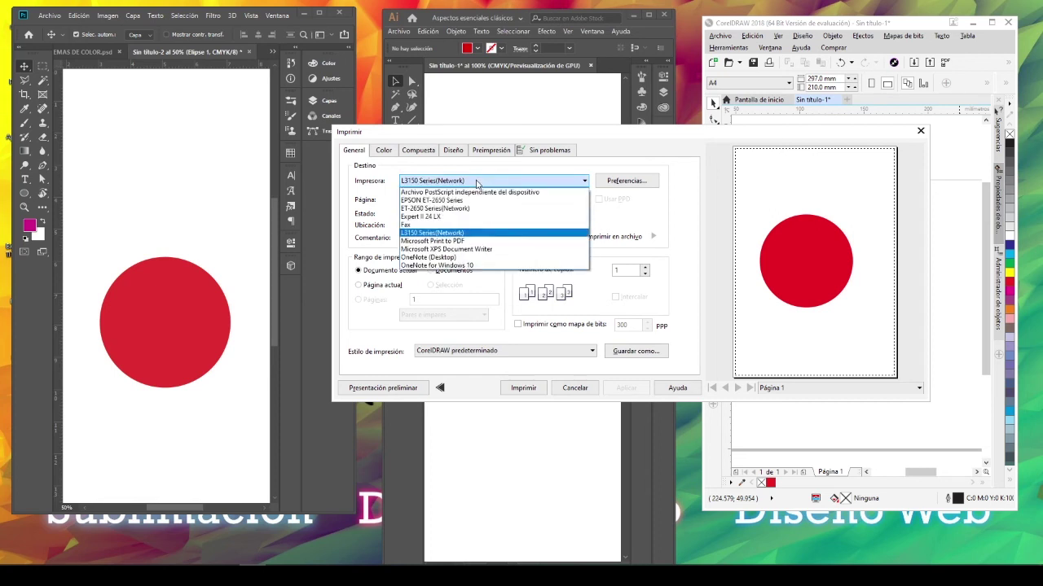
{"action": "left_click", "coordinate": [424, 213]}
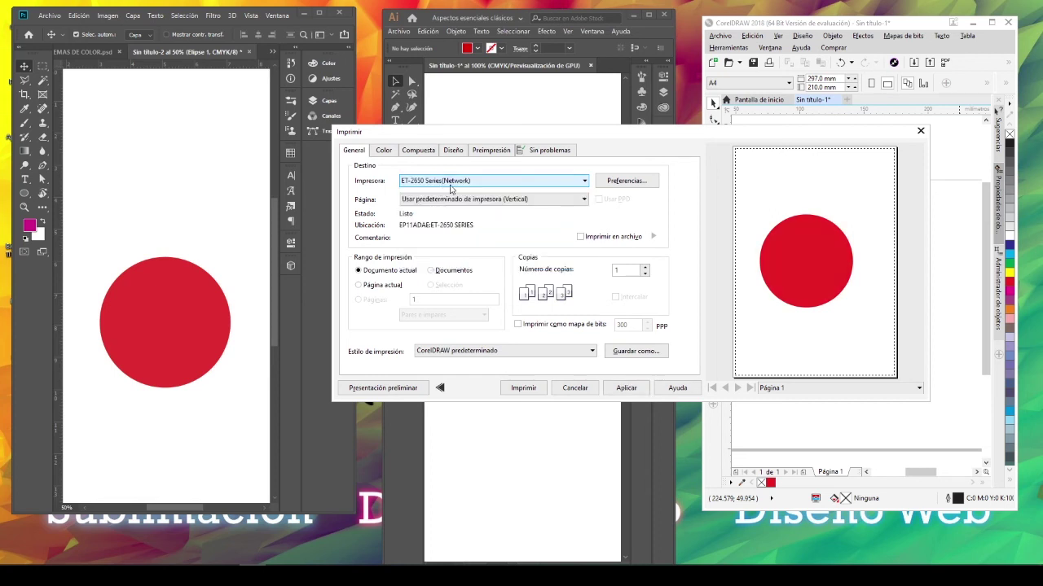
- Set the printer preferences to Alto quality, Previsualizar and Personalizado color correction with Sin ajuste de color, and accept them
{"action": "left_click", "coordinate": [621, 187]}
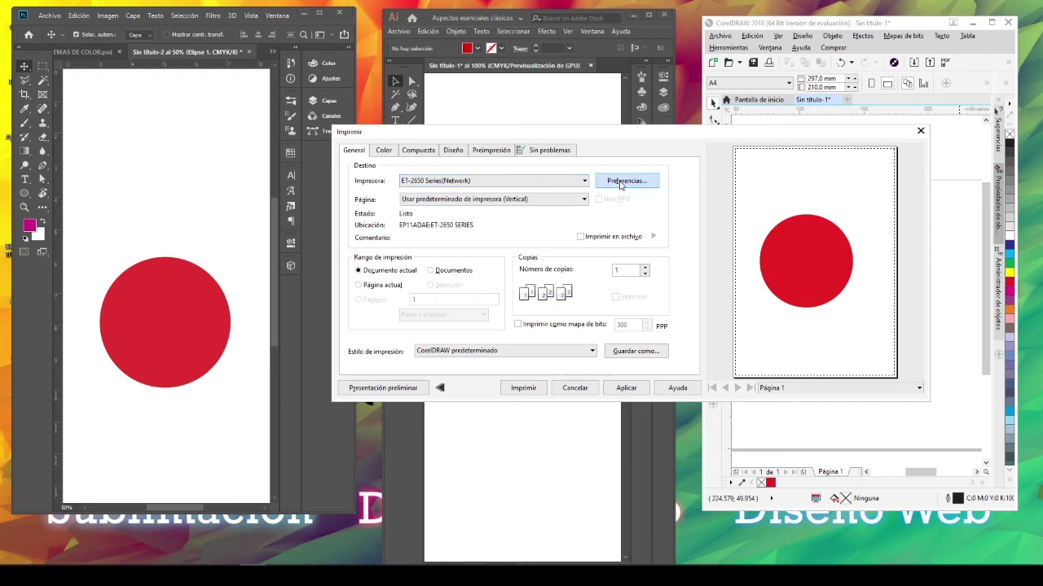
{"action": "left_click", "coordinate": [489, 420]}
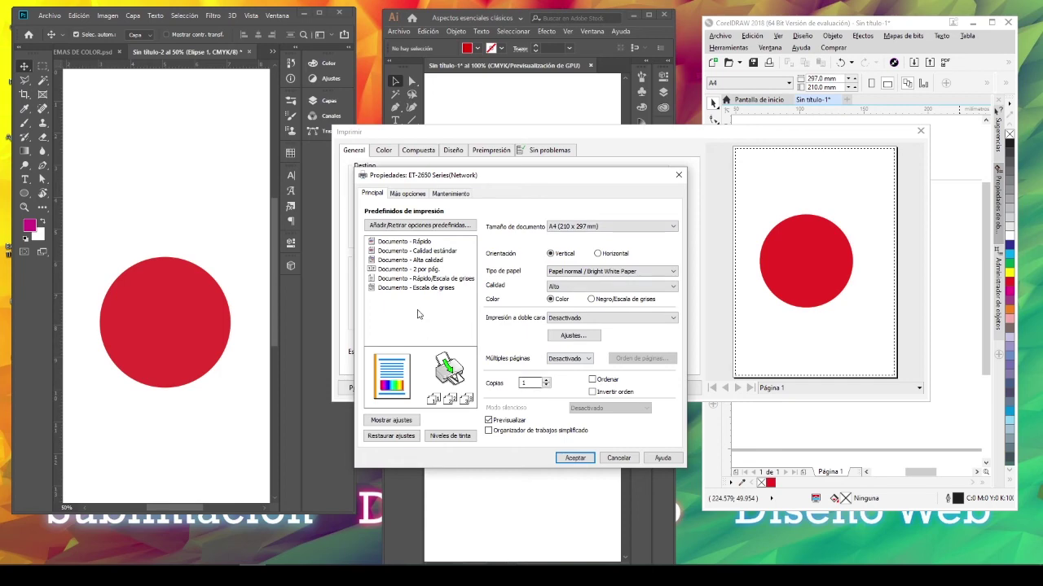
{"action": "left_click", "coordinate": [405, 194]}
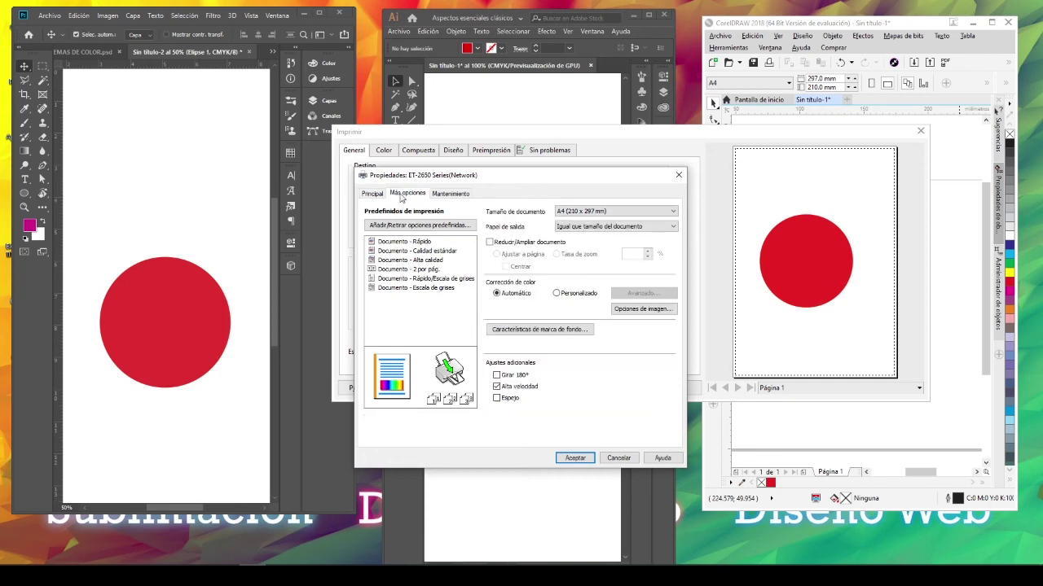
{"action": "left_click", "coordinate": [556, 293]}
{"action": "left_click", "coordinate": [623, 295]}
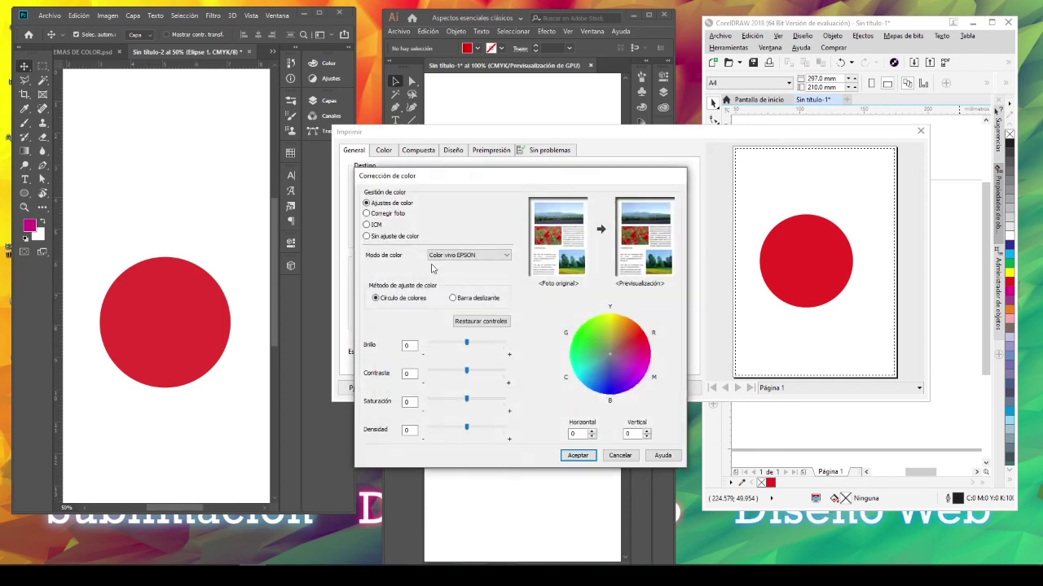
{"action": "left_click", "coordinate": [366, 236]}
{"action": "left_click", "coordinate": [366, 237]}
{"action": "left_click", "coordinate": [412, 456]}
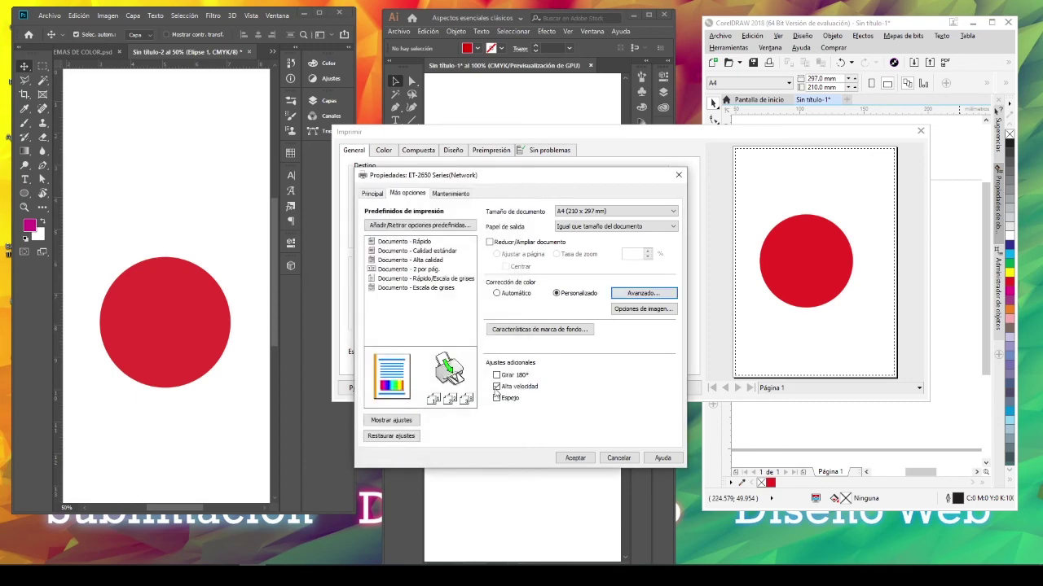
{"action": "left_click_drag", "start_coordinate": [502, 175], "coordinate": [557, 111]}
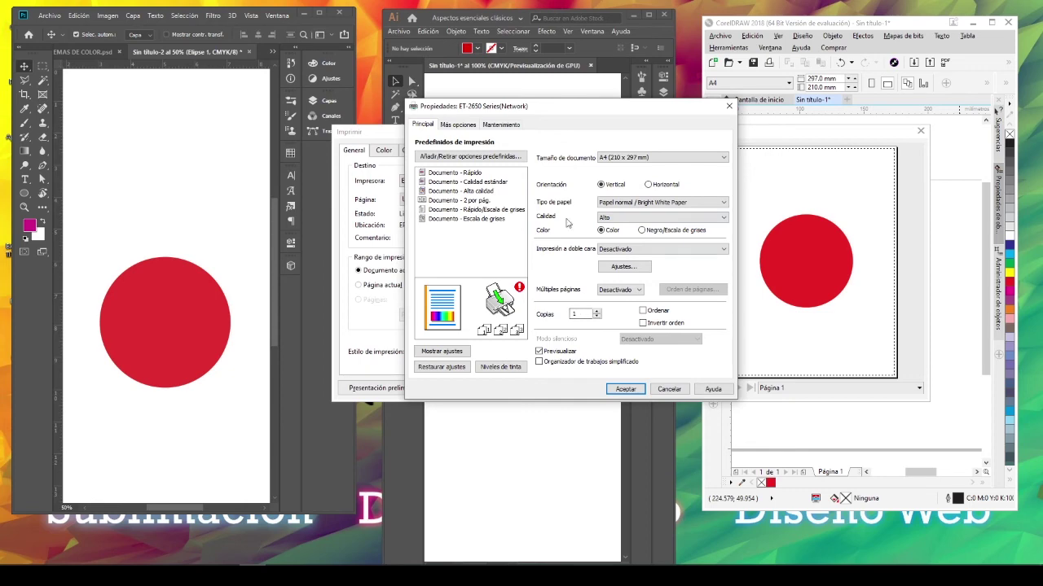
{"action": "left_click", "coordinate": [458, 126]}
{"action": "left_click", "coordinate": [624, 389]}
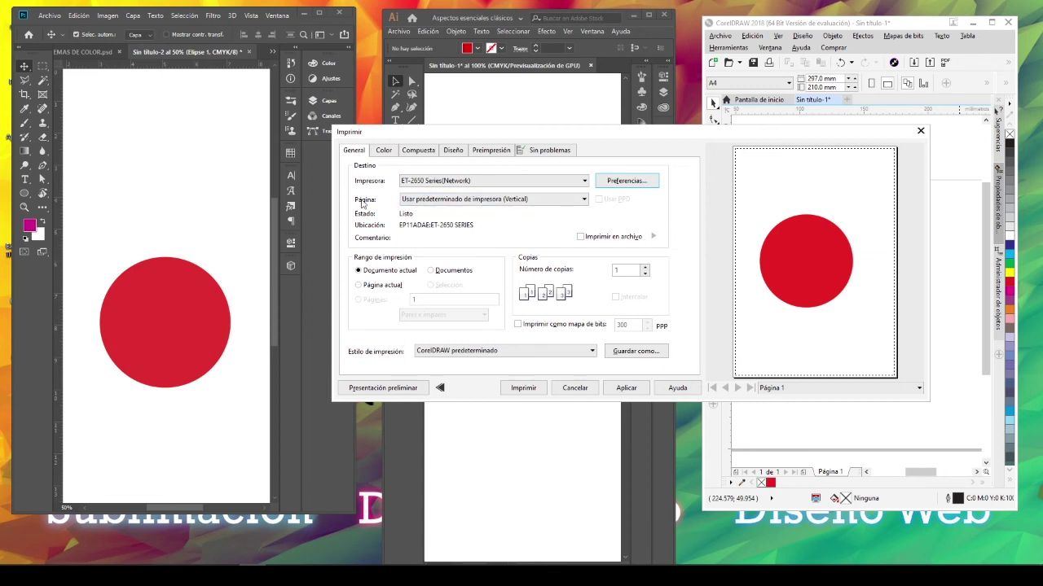
- In the print color settings, have CorelDRAW perform the color conversions and output colors as RGB
{"action": "left_click", "coordinate": [384, 150]}
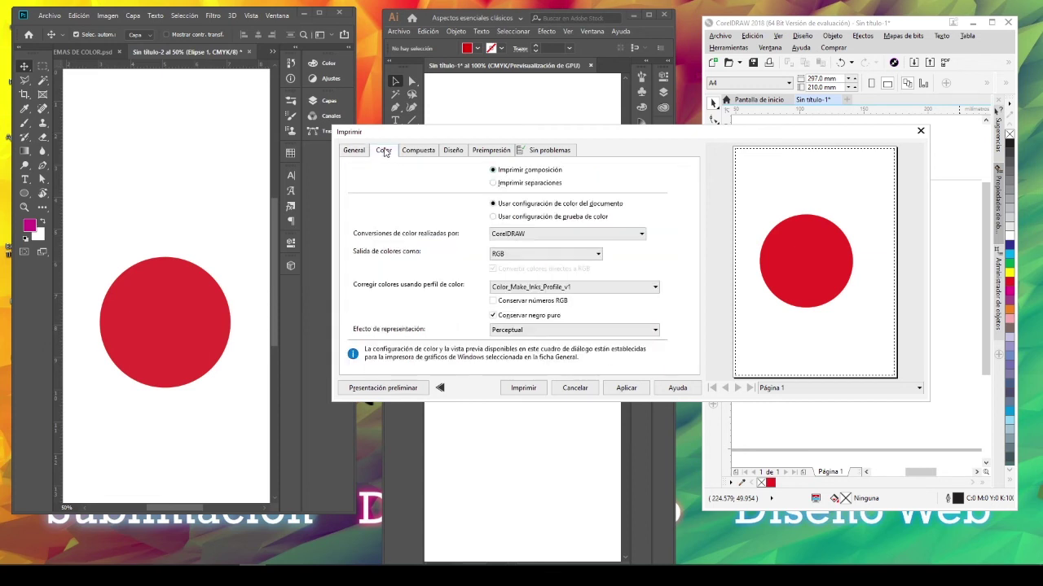
{"action": "left_click", "coordinate": [565, 236]}
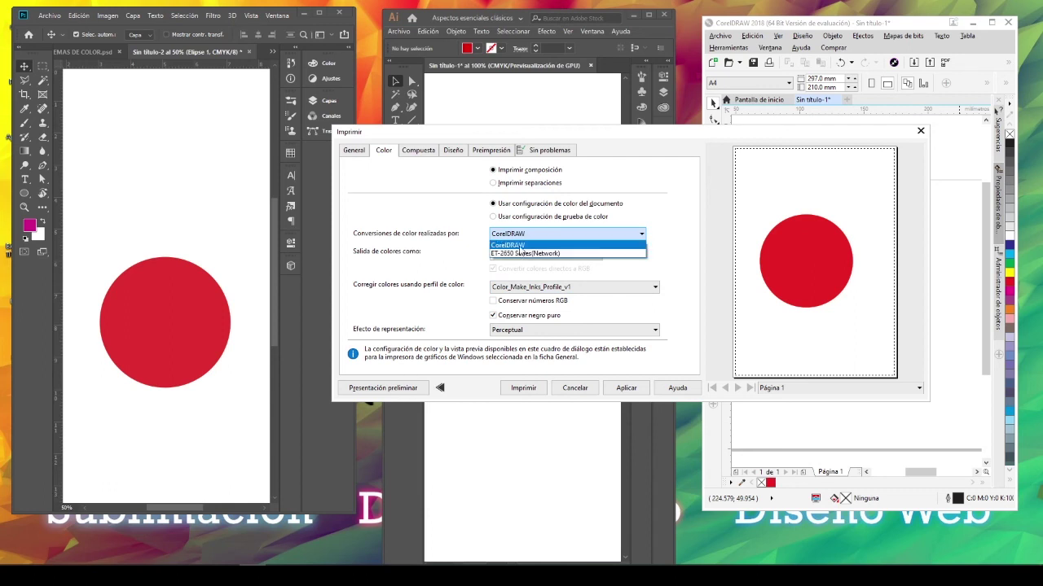
{"action": "left_click", "coordinate": [523, 245]}
{"action": "left_click", "coordinate": [526, 252]}
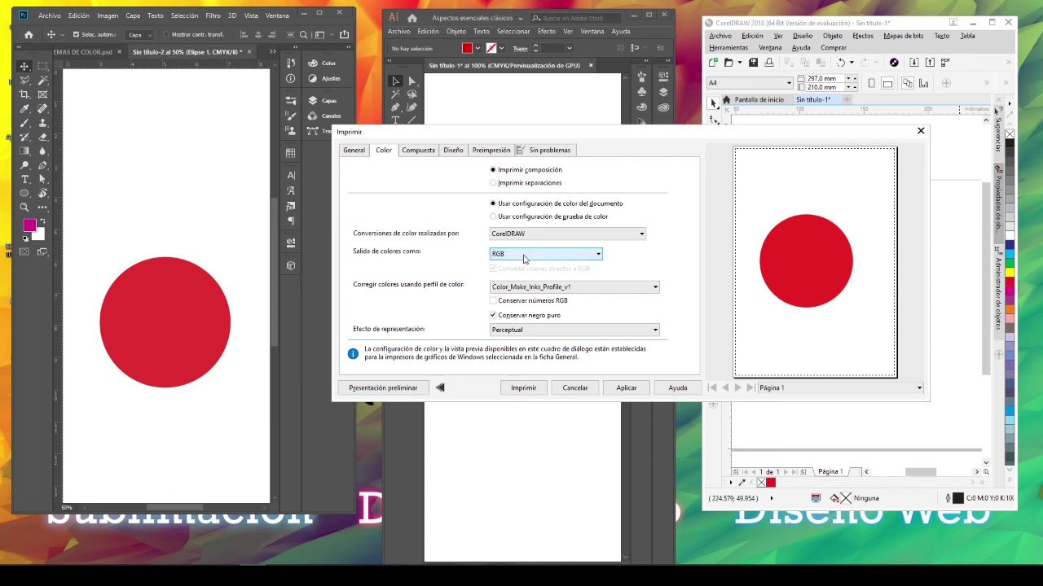
- Correct colors with Color_Make_Inks_Profile_v1 and Perceptual rendering, apply the print settings and leave the dialog without printing
{"action": "left_click", "coordinate": [565, 287]}
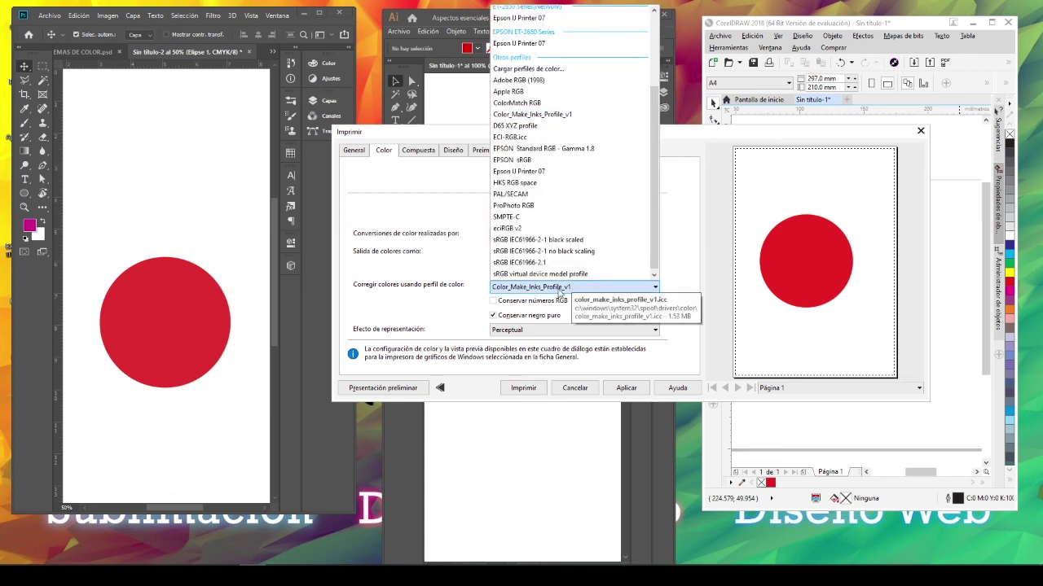
{"action": "left_click", "coordinate": [560, 289]}
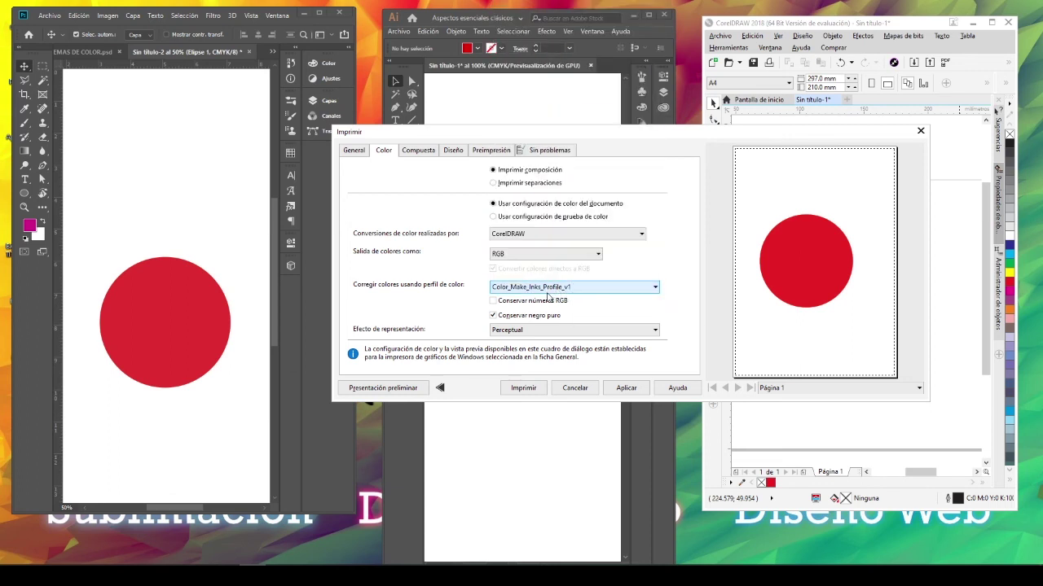
{"action": "left_click", "coordinate": [542, 331]}
{"action": "left_click", "coordinate": [542, 331]}
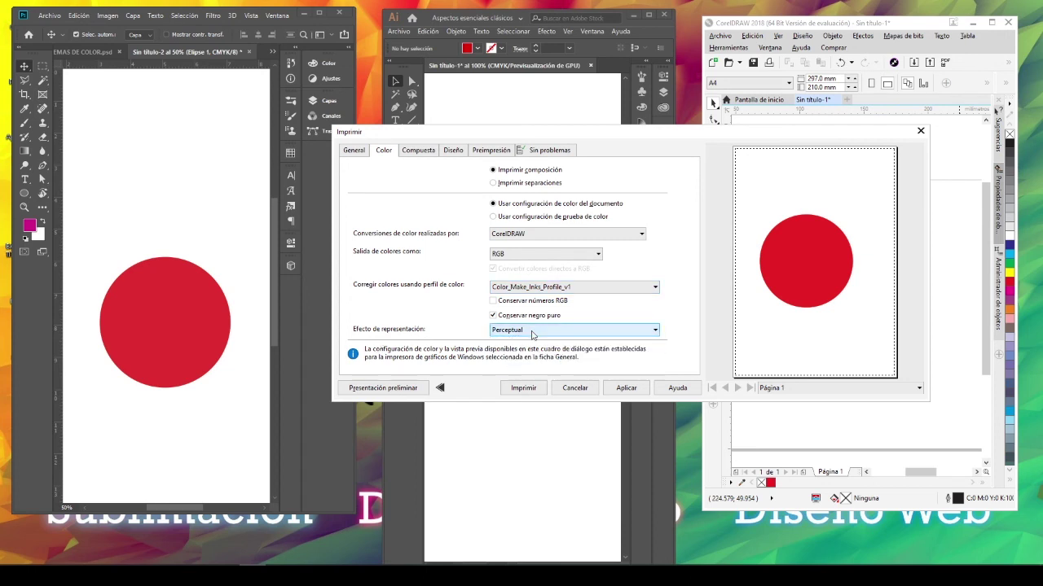
{"action": "left_click", "coordinate": [616, 388]}
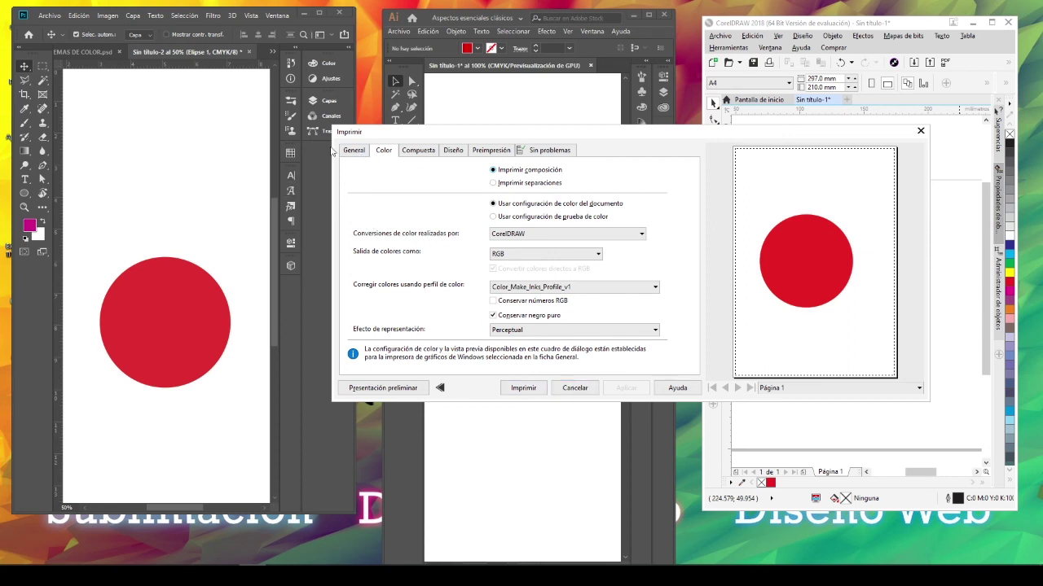
{"action": "left_click", "coordinate": [356, 149]}
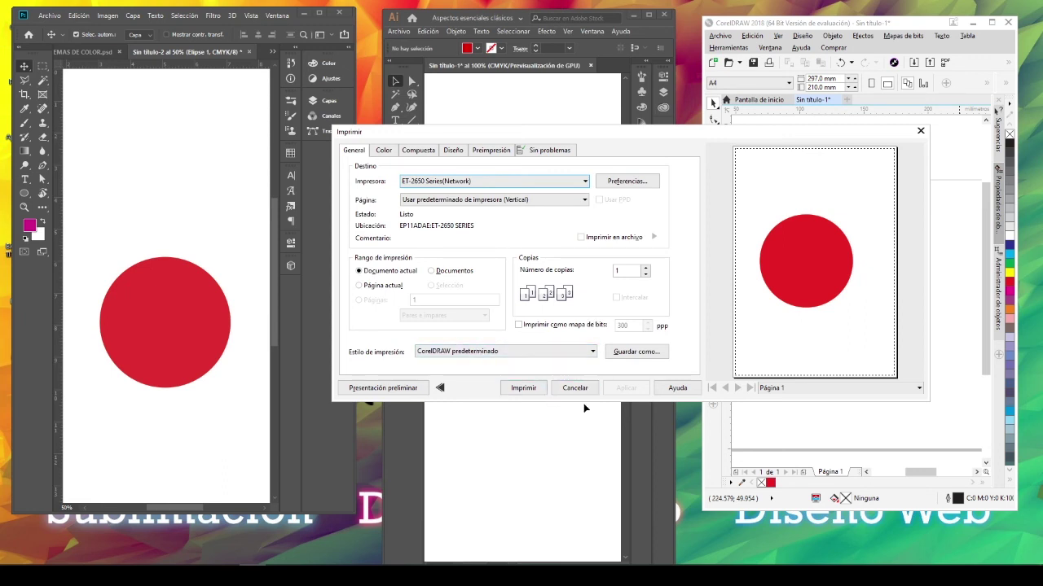
{"action": "left_click", "coordinate": [570, 391]}
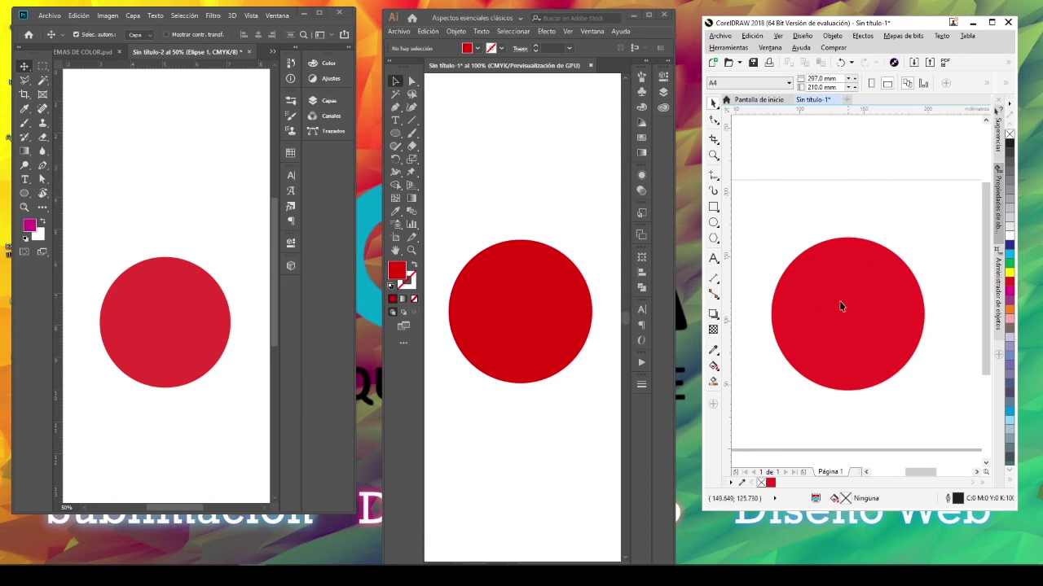